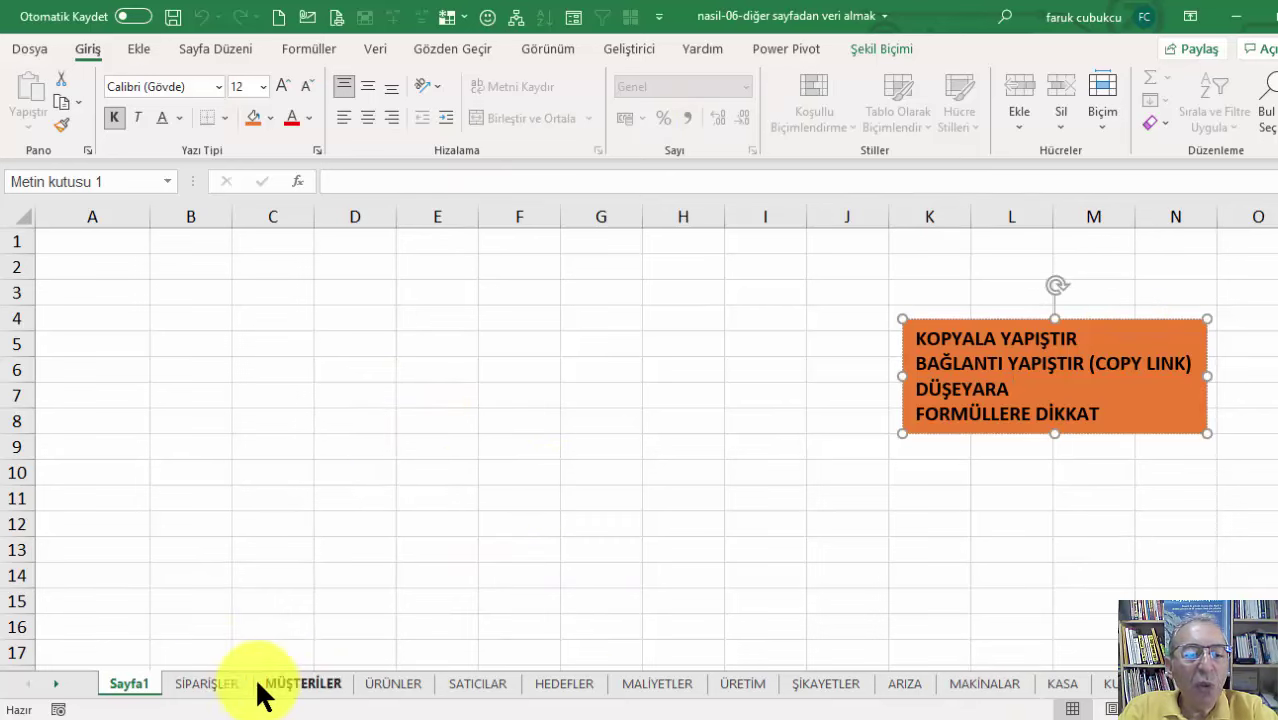
Step: Browse the SİPARİŞLER, MÜŞTERİLER, ÜRÜNLER, SATICILAR, HEDEFLER and Sayfa1 sheets, ending on SİPARİŞLER
click(207, 684)
click(300, 686)
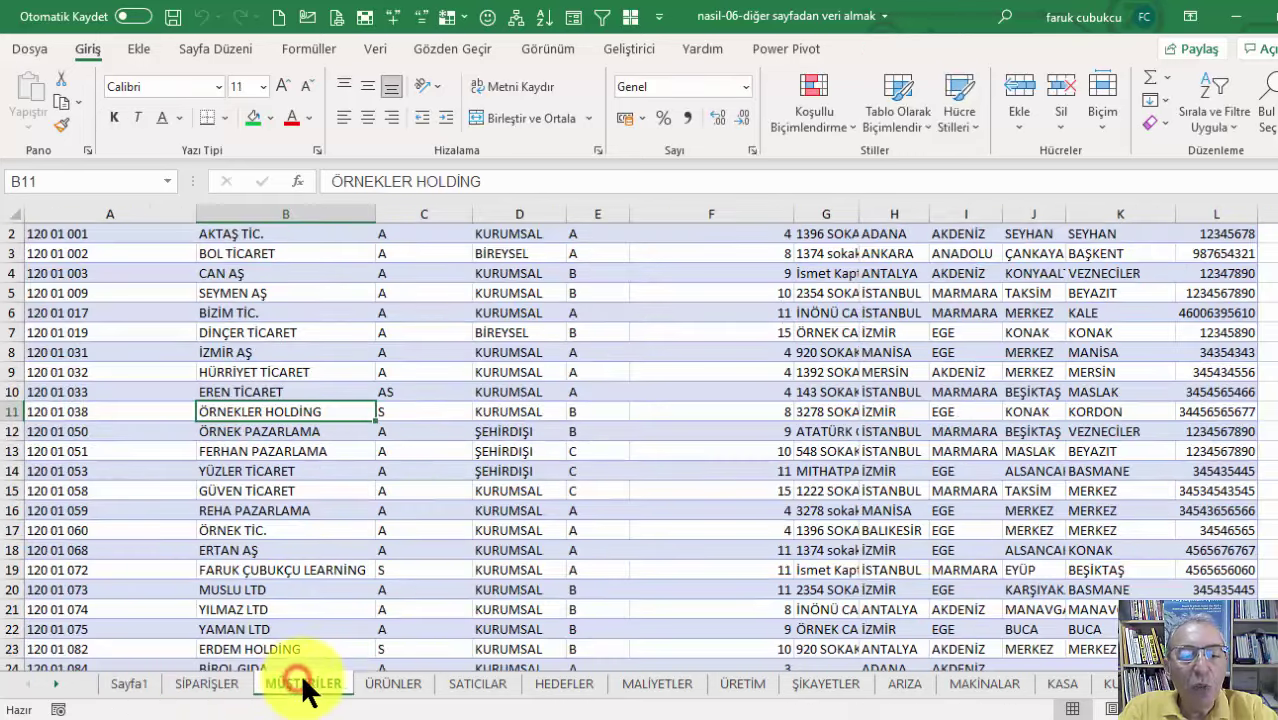
click(377, 686)
click(482, 697)
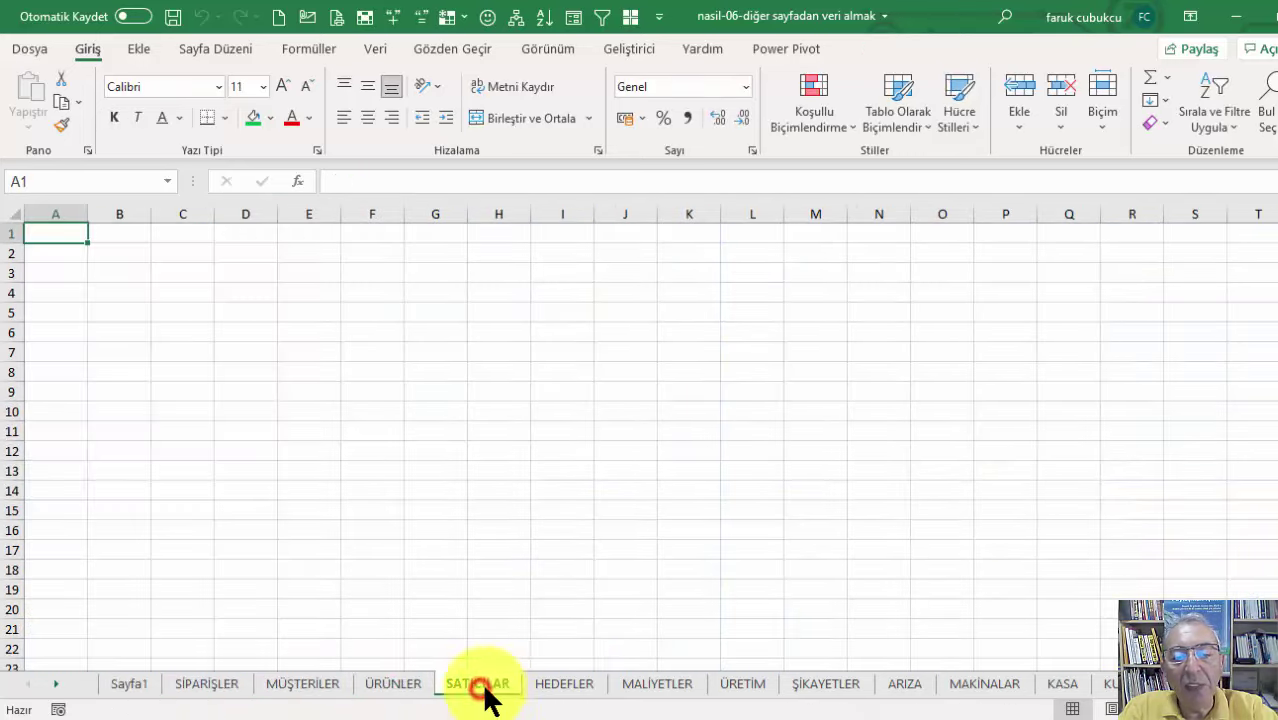
click(566, 691)
click(334, 685)
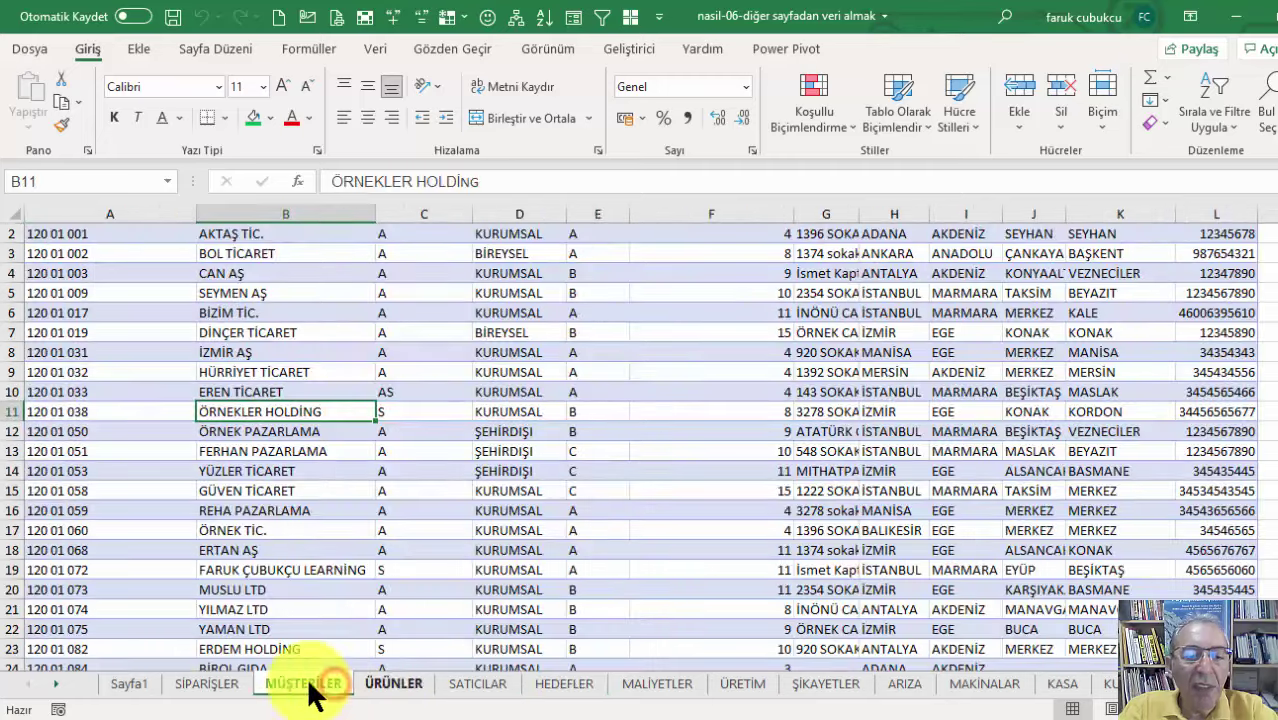
click(128, 685)
click(197, 471)
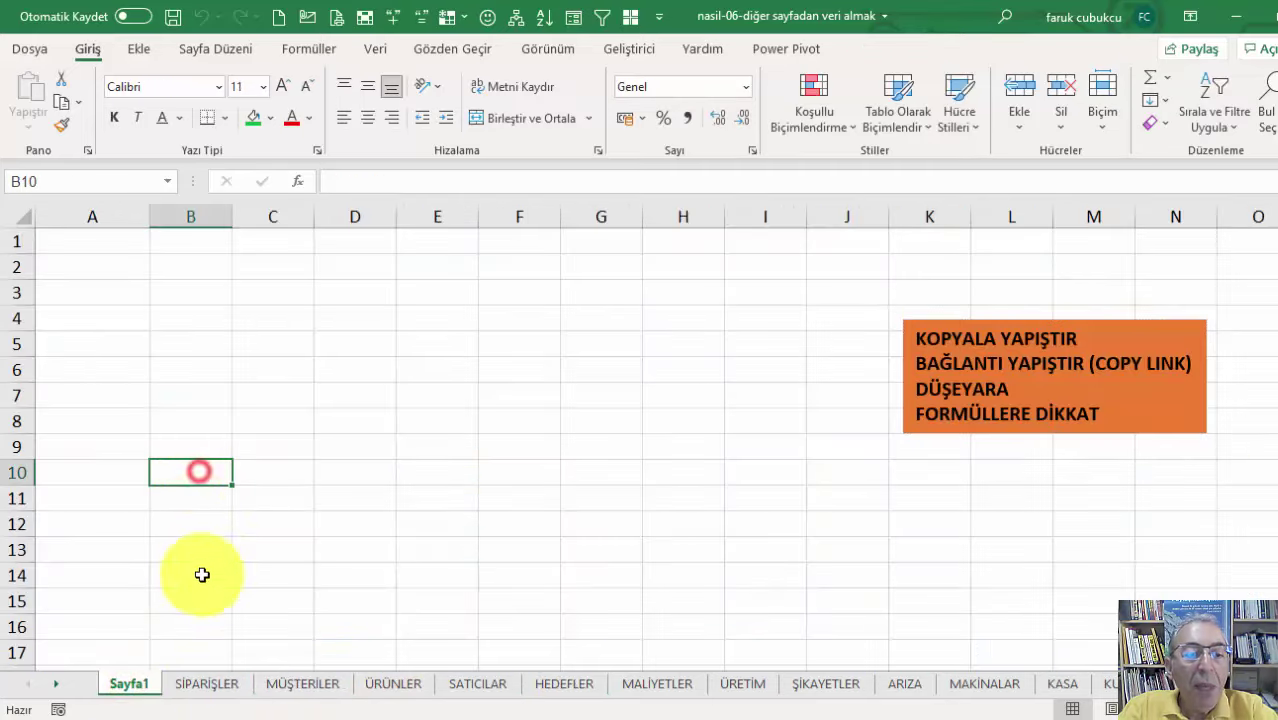
click(210, 684)
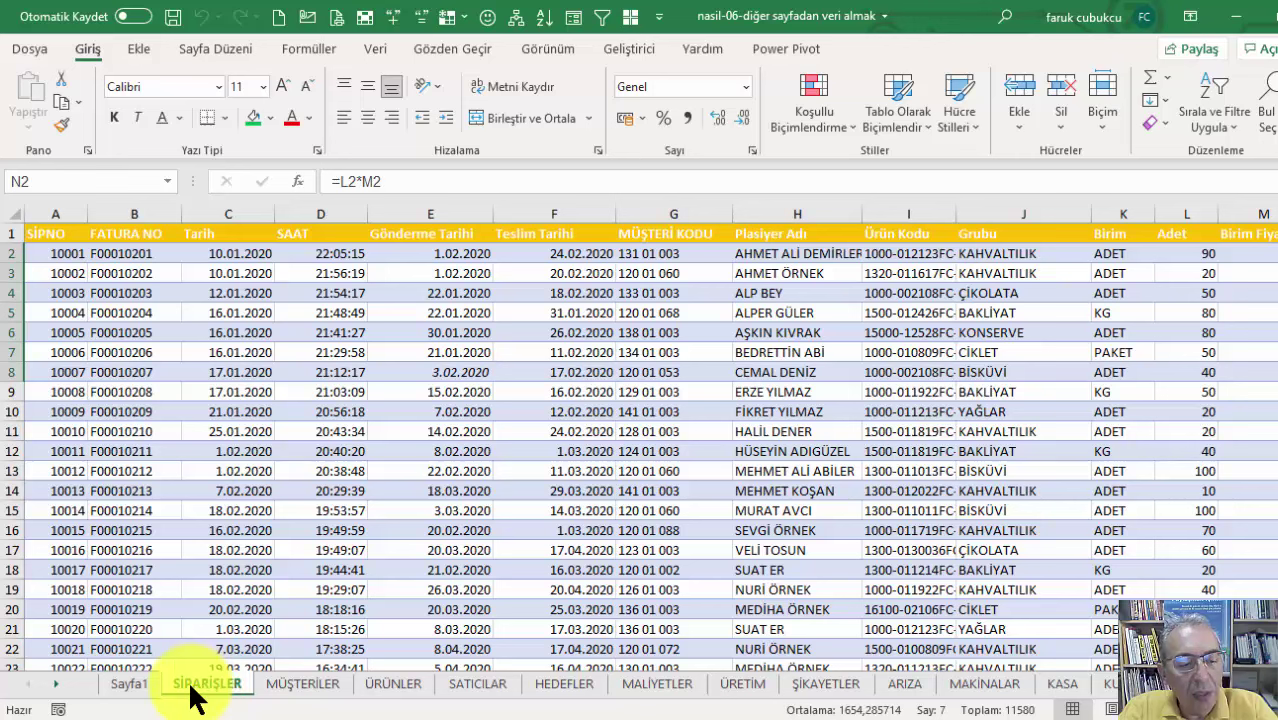
Step: Duplicate the SİPARİŞLER sheet by Ctrl+dragging its tab
ctrl+drag(190, 697, 257, 695)
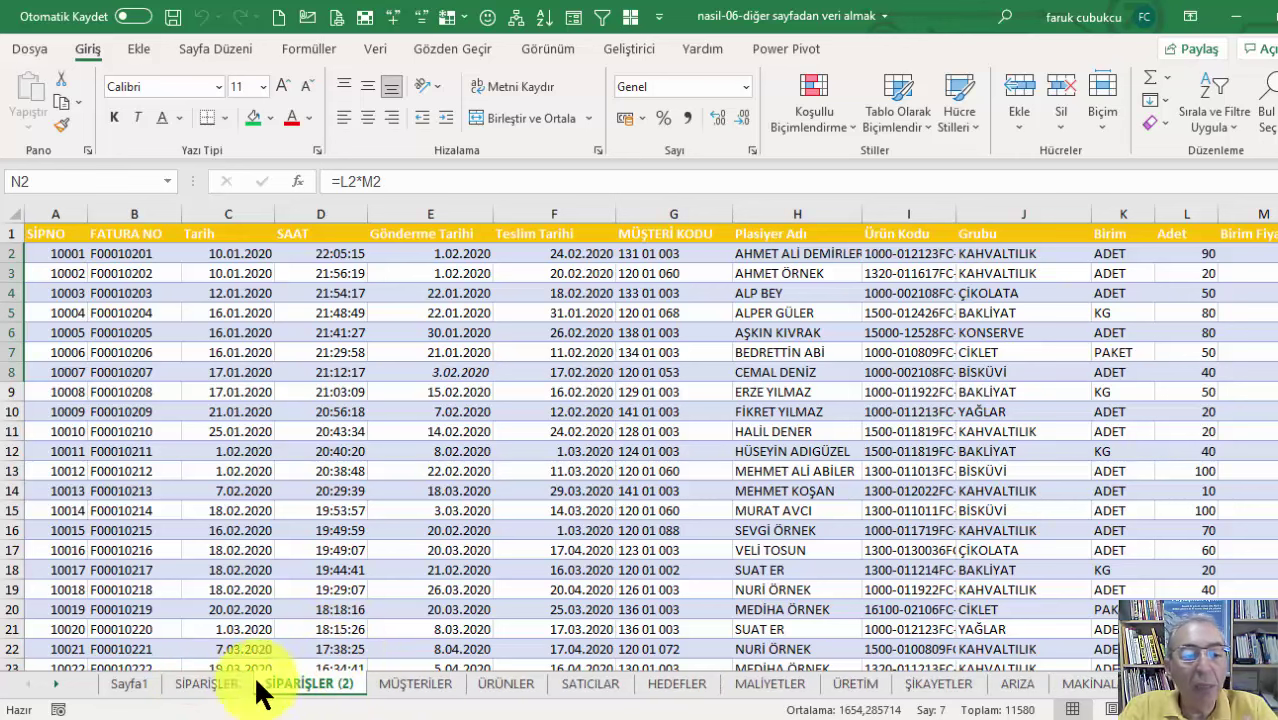
click(208, 688)
click(134, 688)
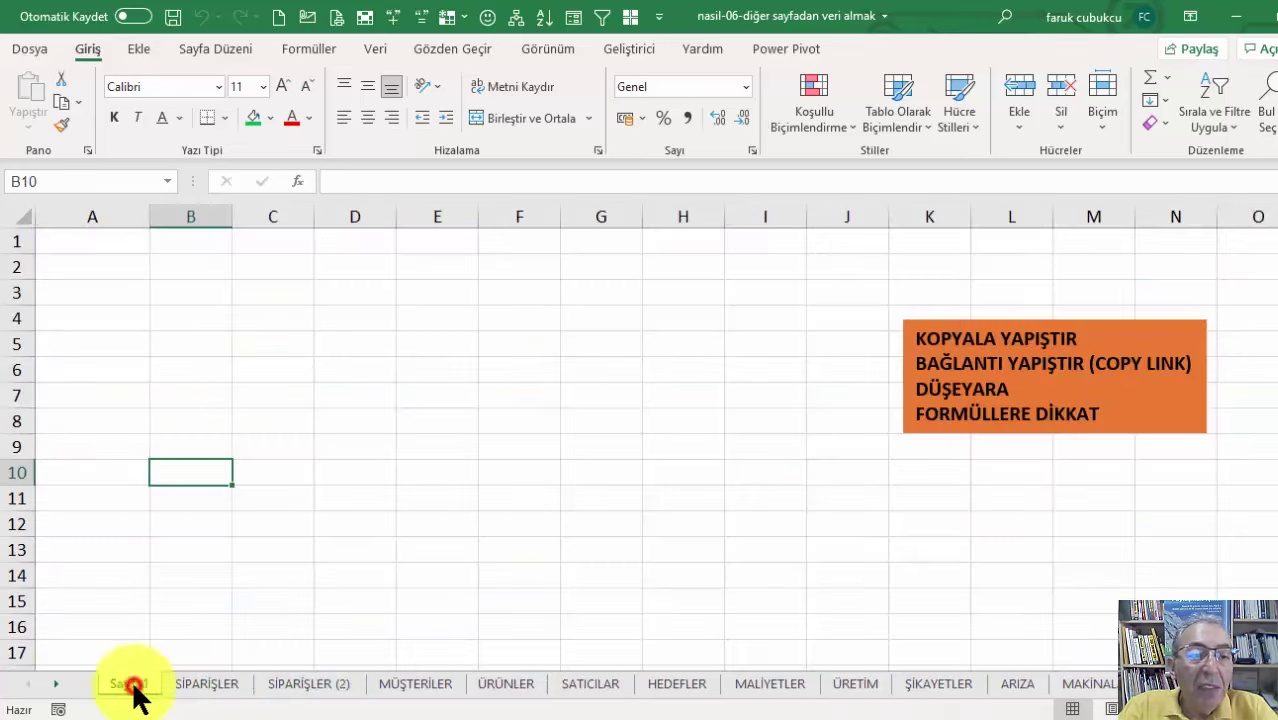
click(184, 690)
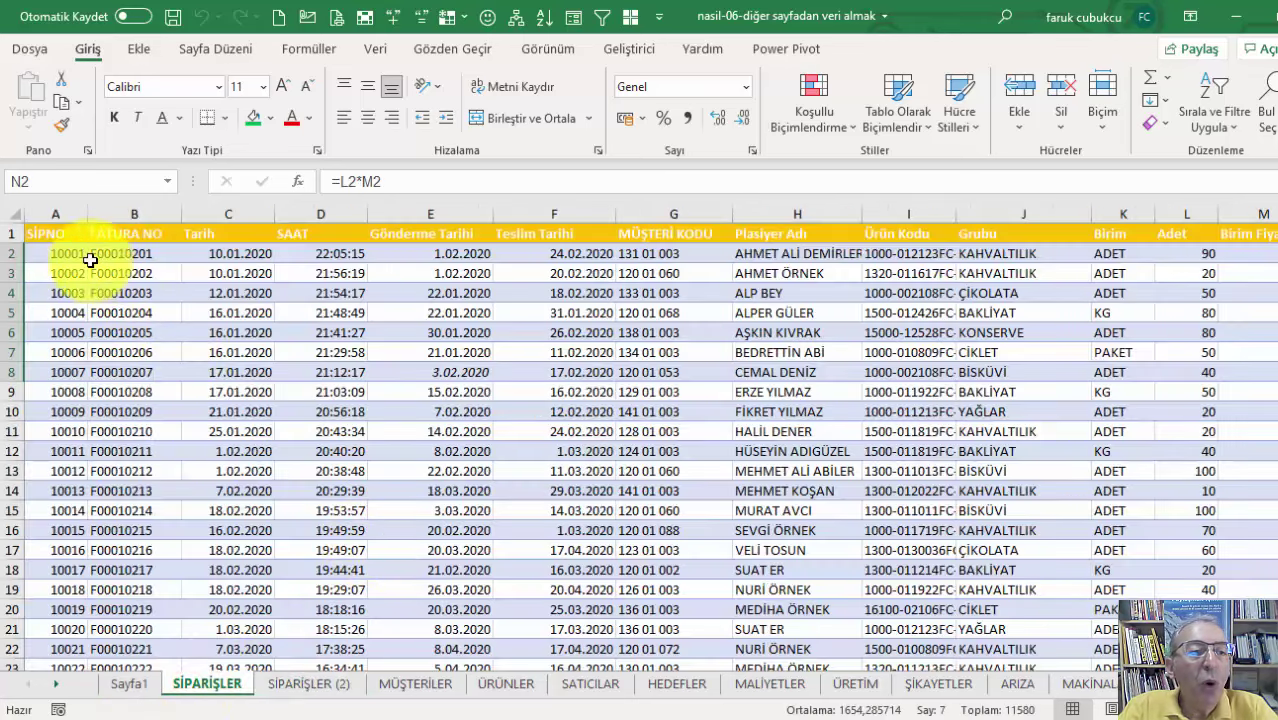
Step: Copy orders A2:E16 into Sayfa1 at A1 and widen columns C and E so dates show
drag(80, 246, 411, 529)
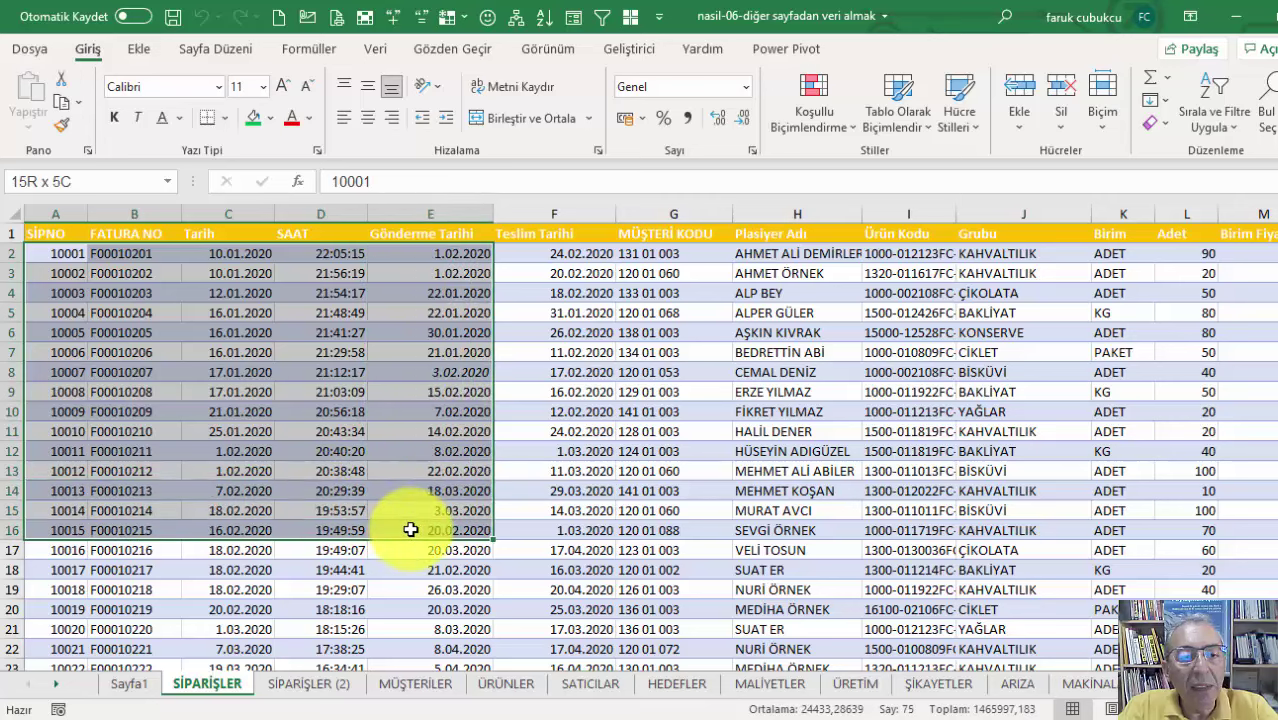
key(ctrl+c)
click(132, 685)
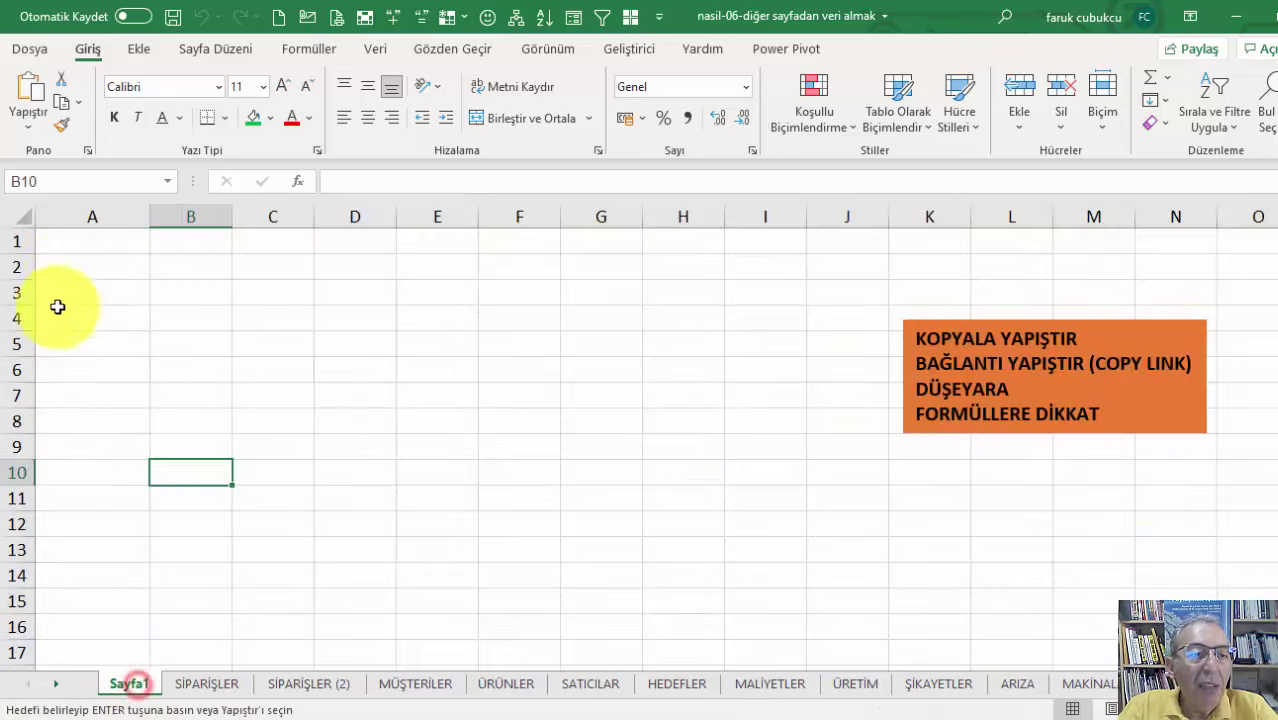
click(73, 244)
key(ctrl+v)
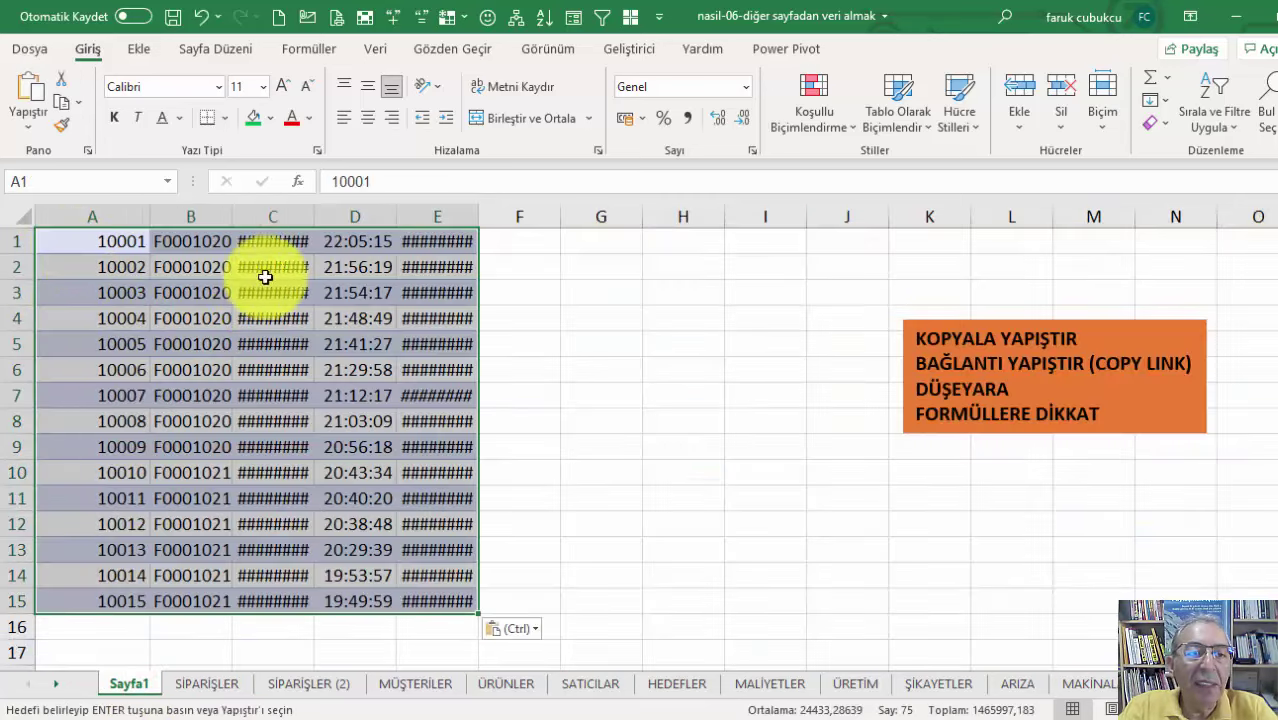
drag(308, 218, 409, 218)
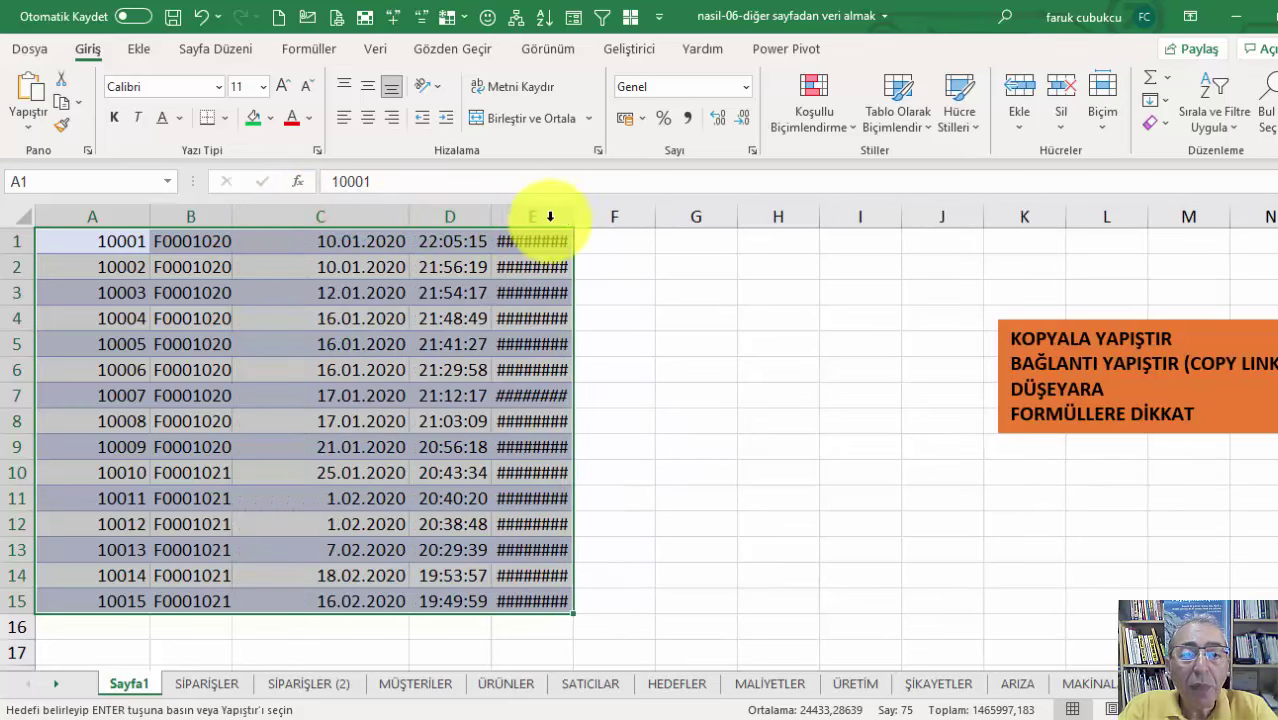
drag(574, 216, 687, 216)
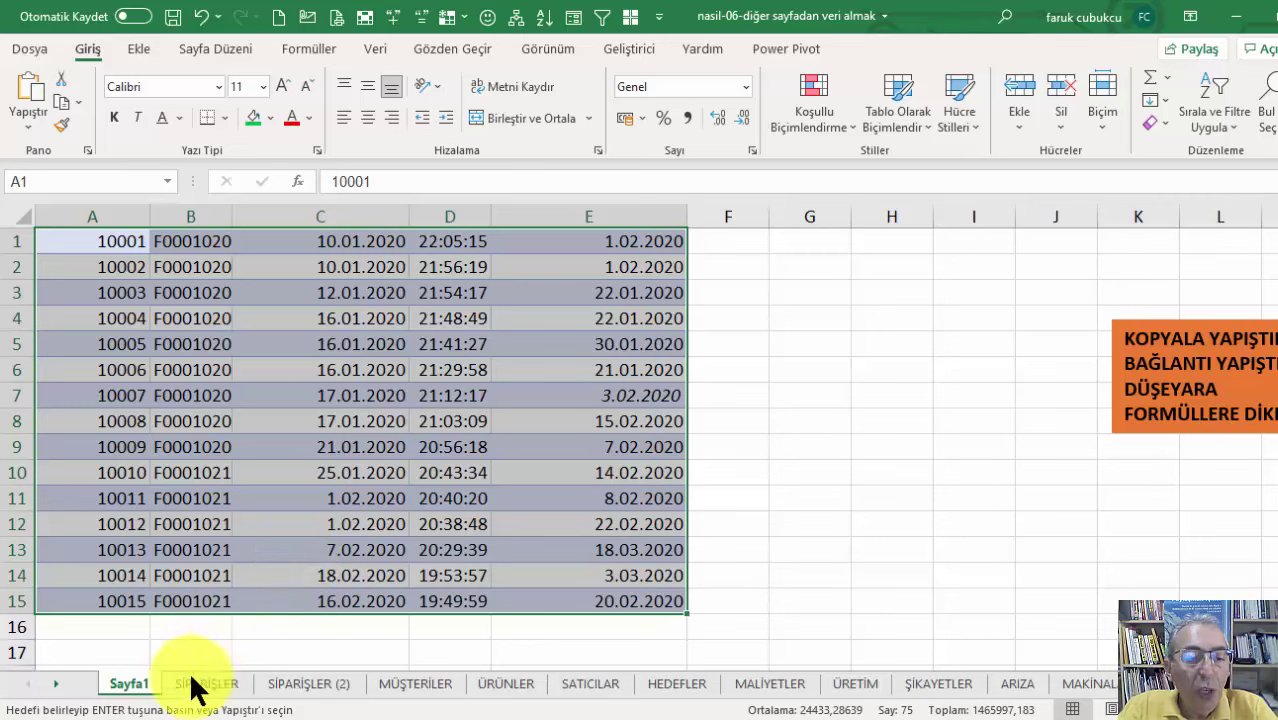
Step: Insert a new blank worksheet, Sayfa4, from the sheet tab menu
right_click(125, 685)
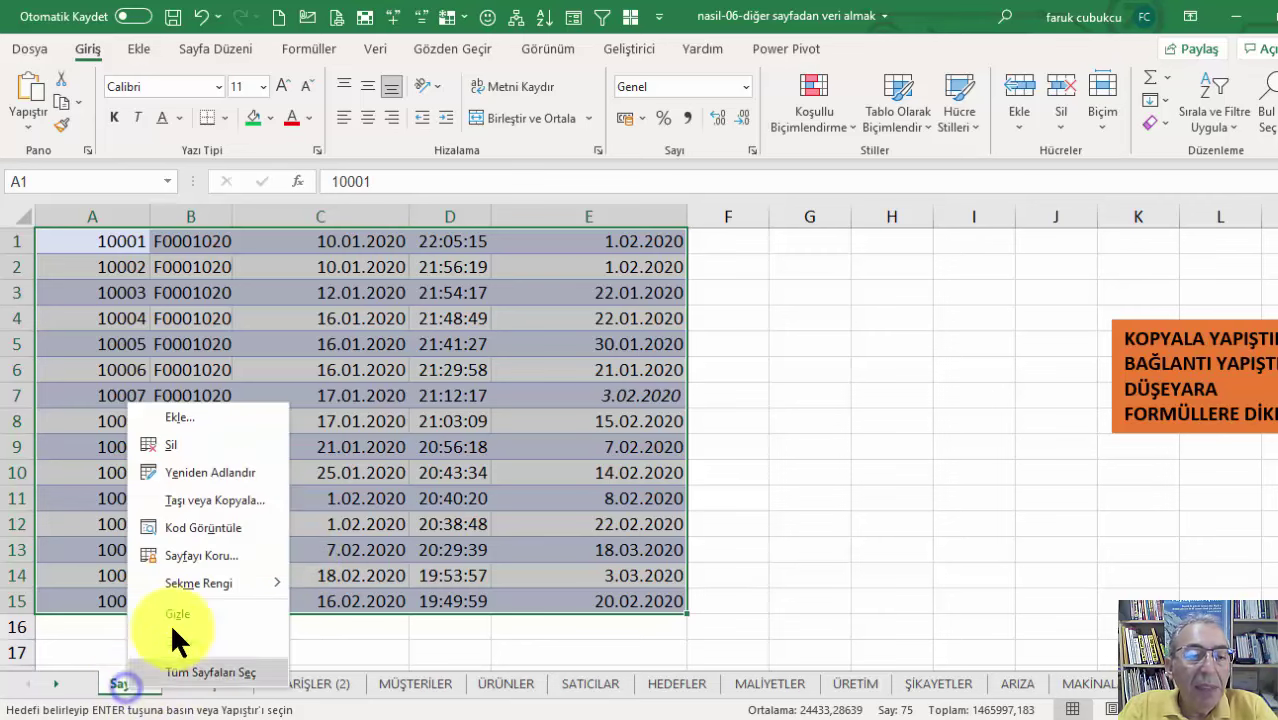
click(185, 425)
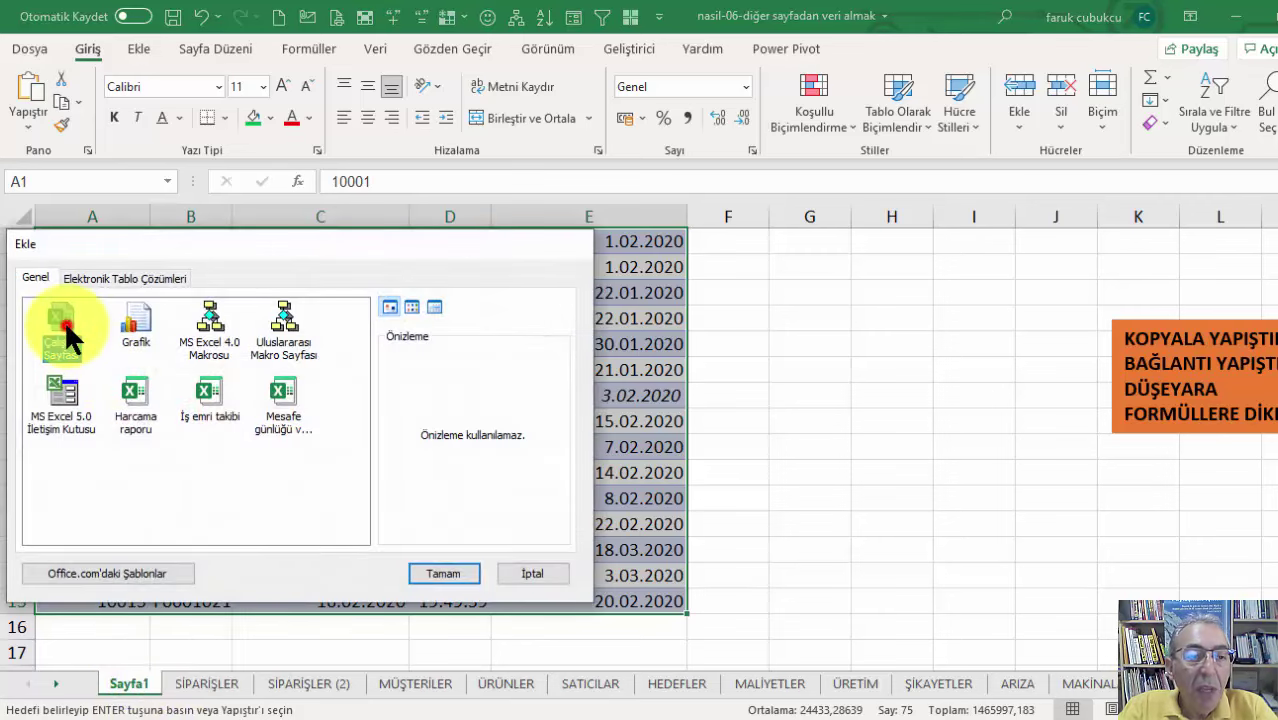
double_click(62, 325)
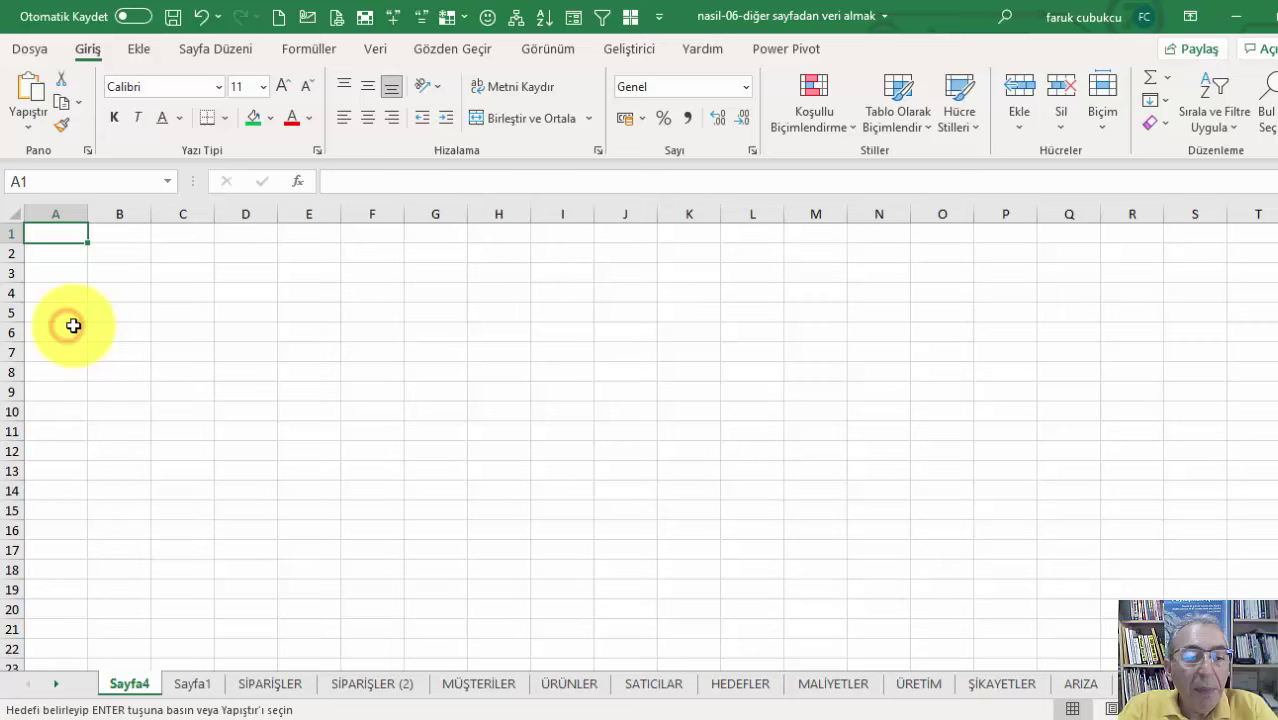
Step: Copy the SİPARİŞLER Tutar formulas N2:N17 into Sayfa4 A1 and widen column A
click(248, 686)
click(700, 425)
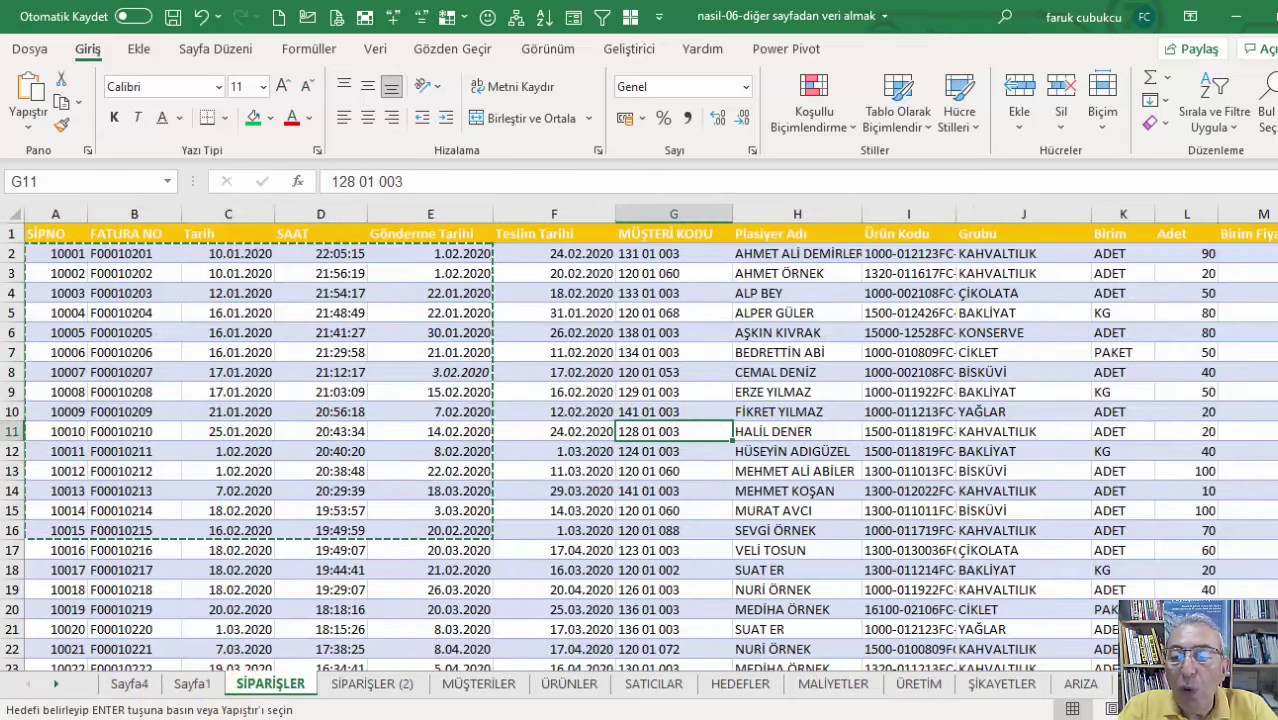
scroll(760, 450, right, 5)
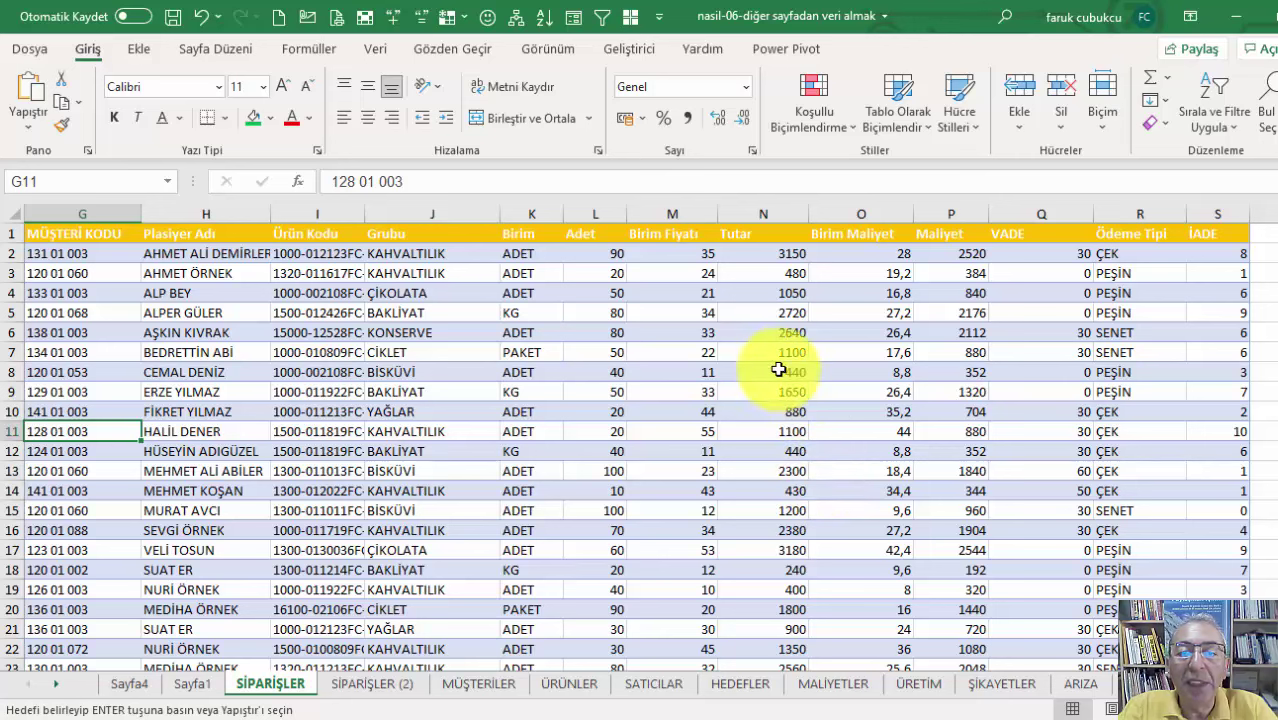
click(772, 254)
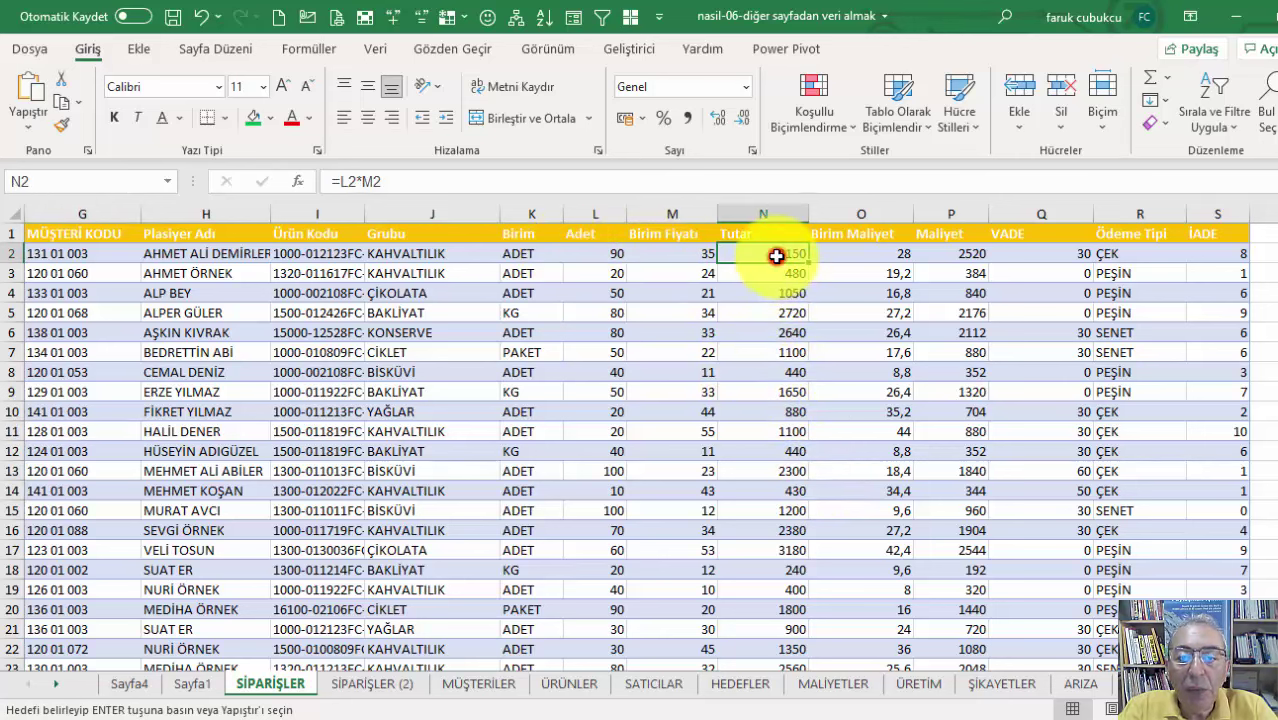
drag(776, 256, 772, 550)
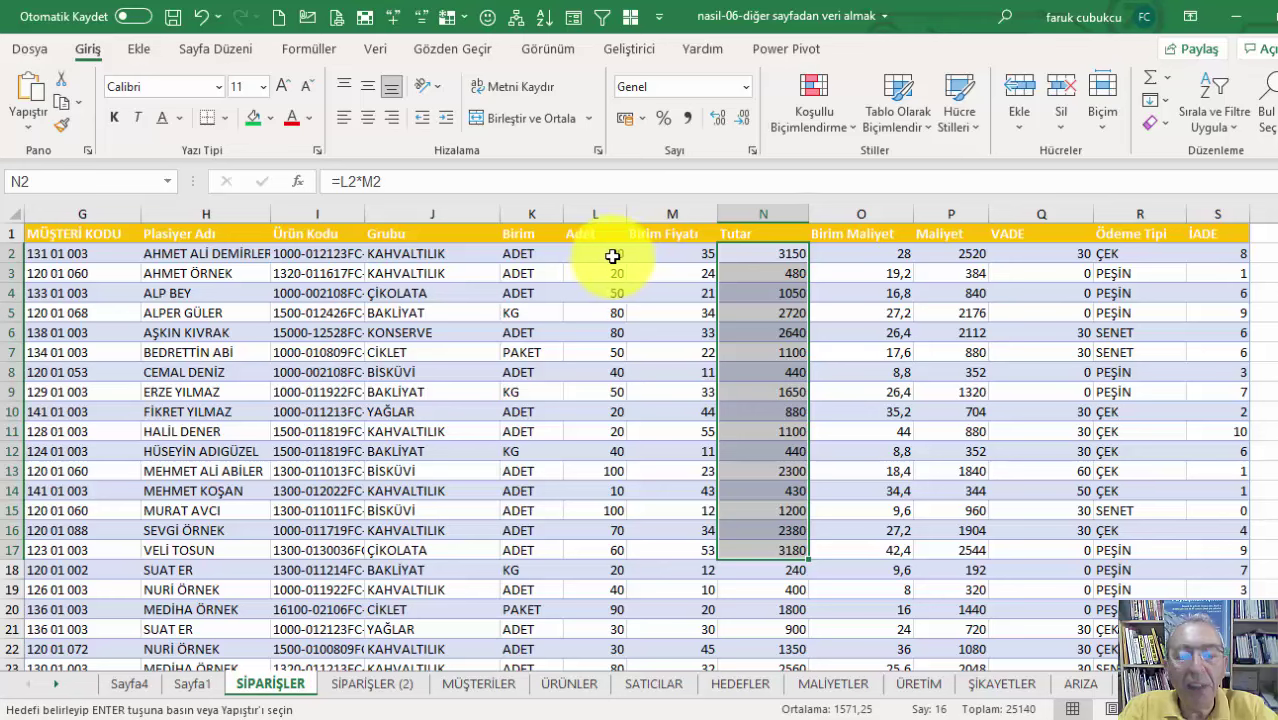
key(ctrl+c)
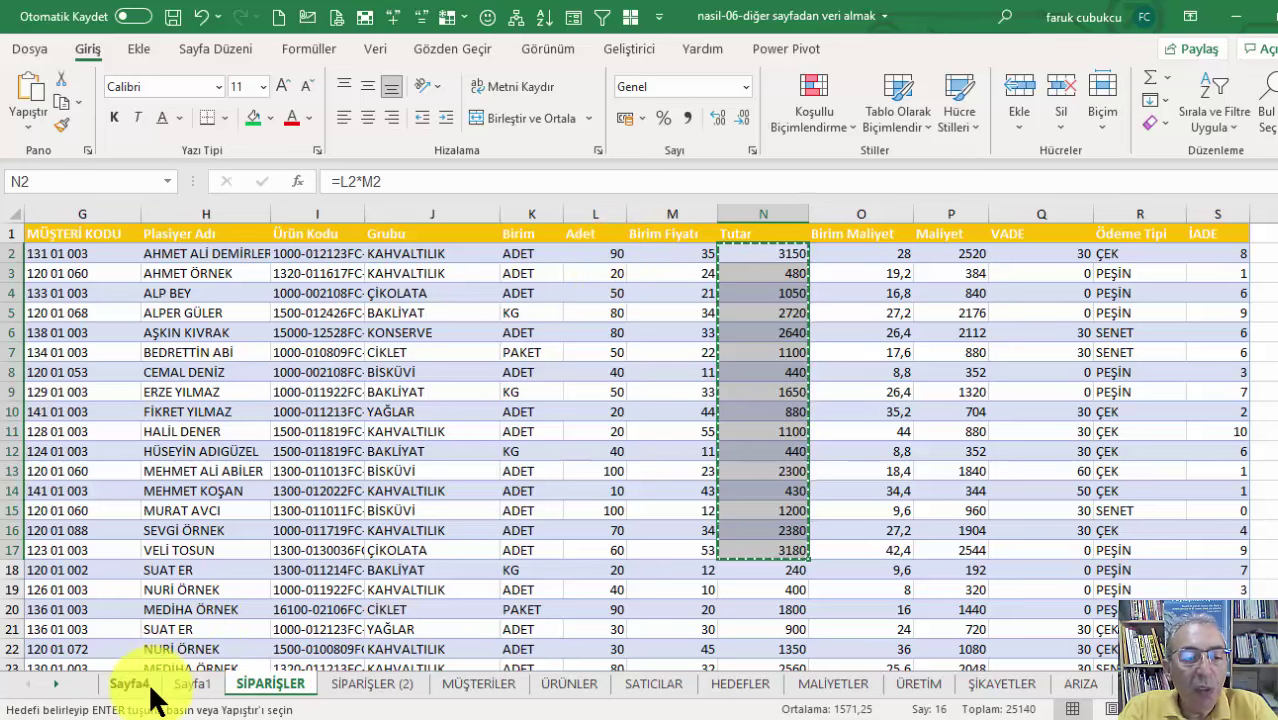
click(136, 686)
key(ctrl+v)
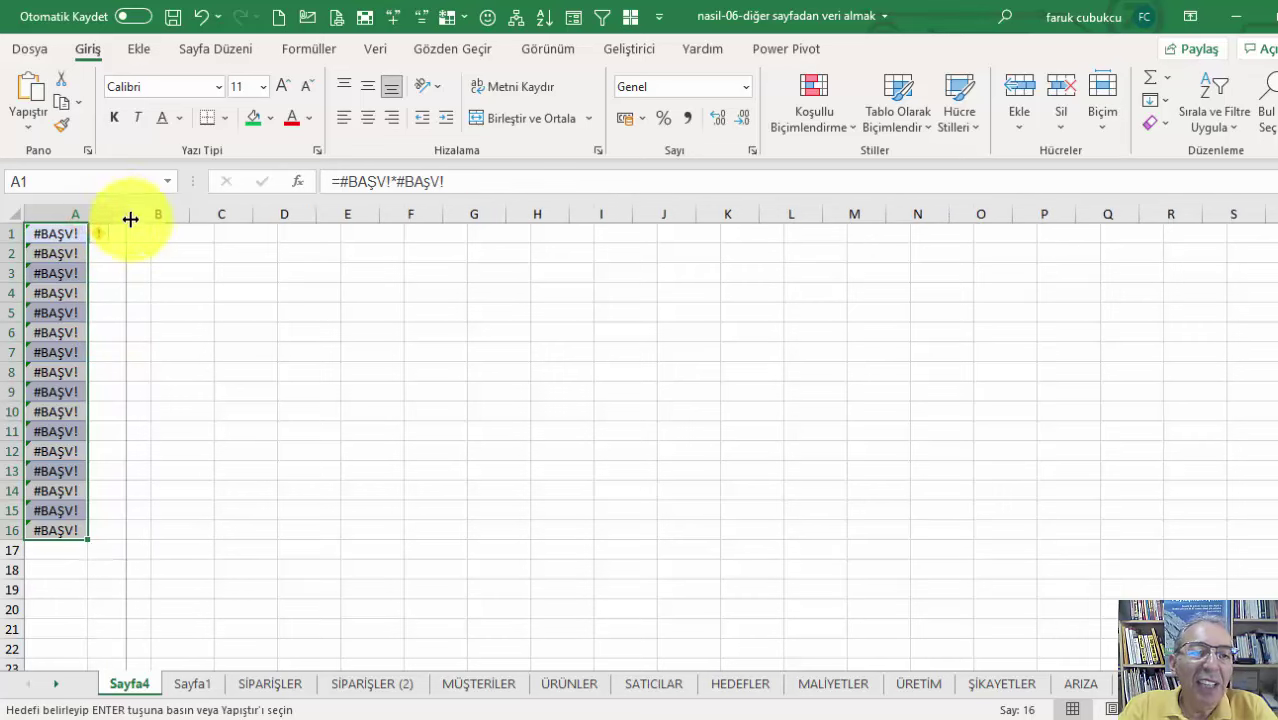
drag(84, 214, 126, 216)
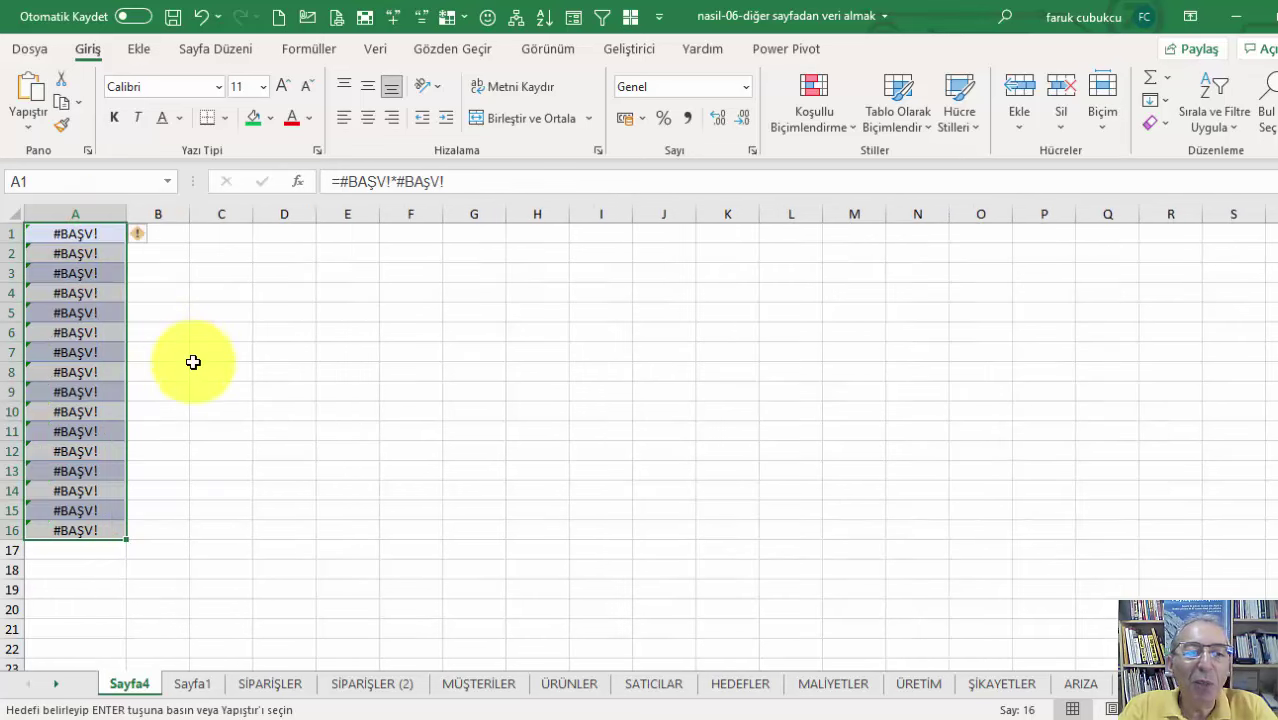
Step: Paste SİPARİŞLER's Tutar cells N2:N17 into Sayfa4 as values only, replacing the #BAŞV! errors
click(262, 686)
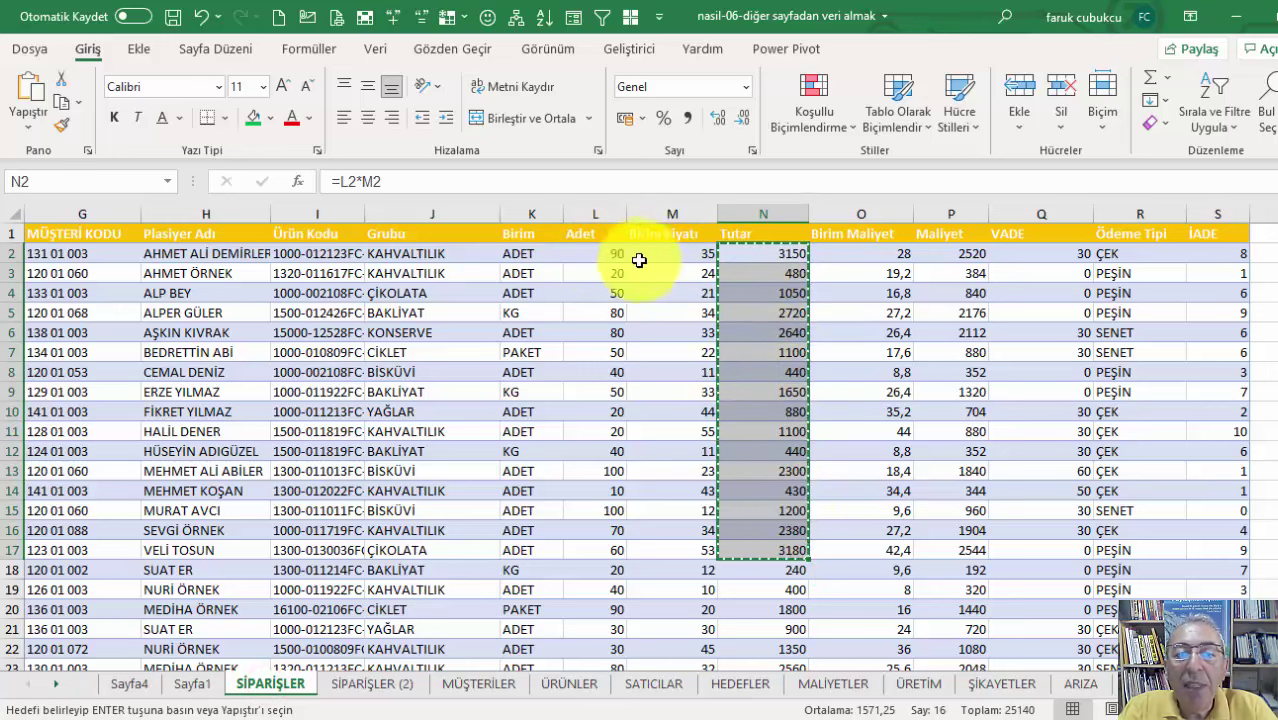
click(589, 256)
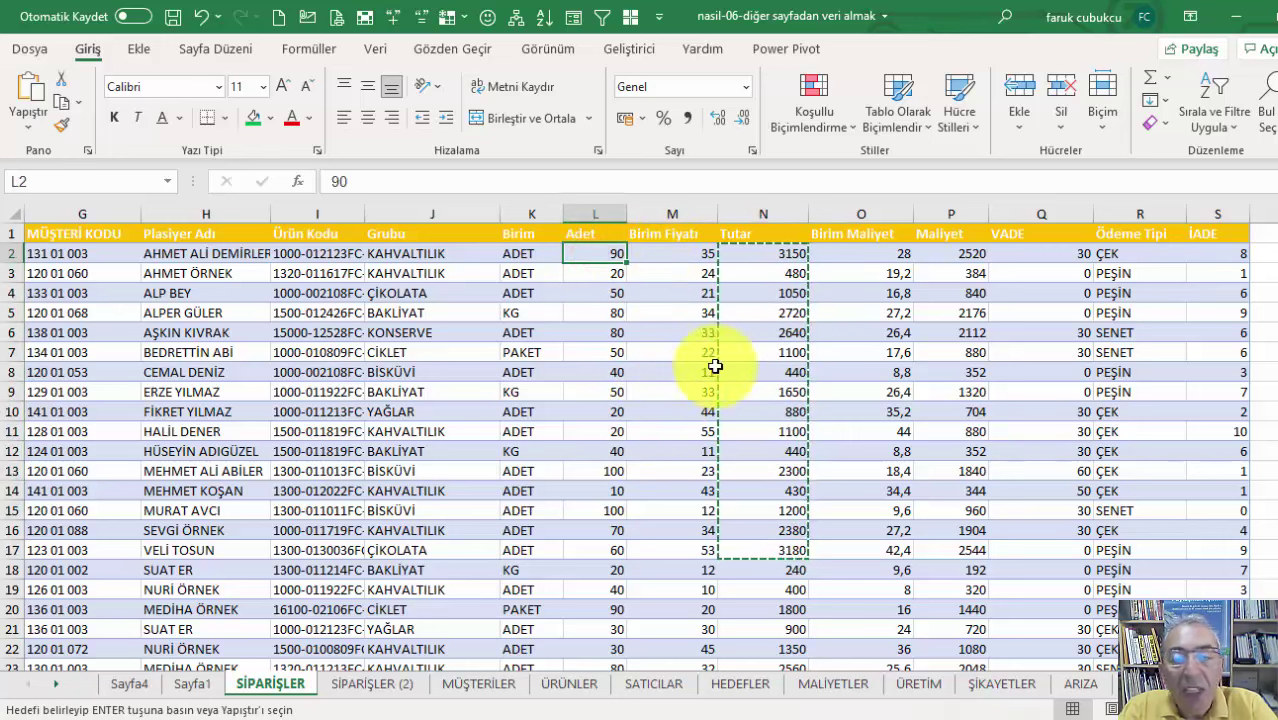
drag(763, 259, 754, 548)
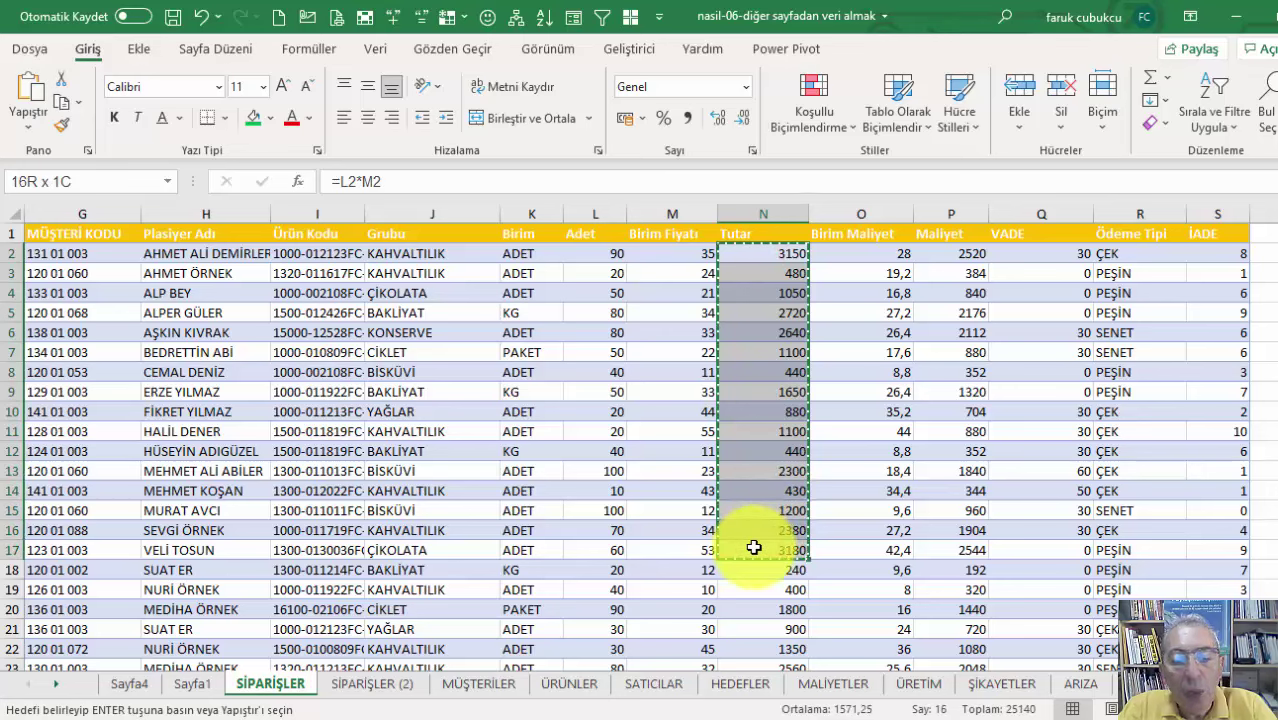
click(147, 686)
click(30, 130)
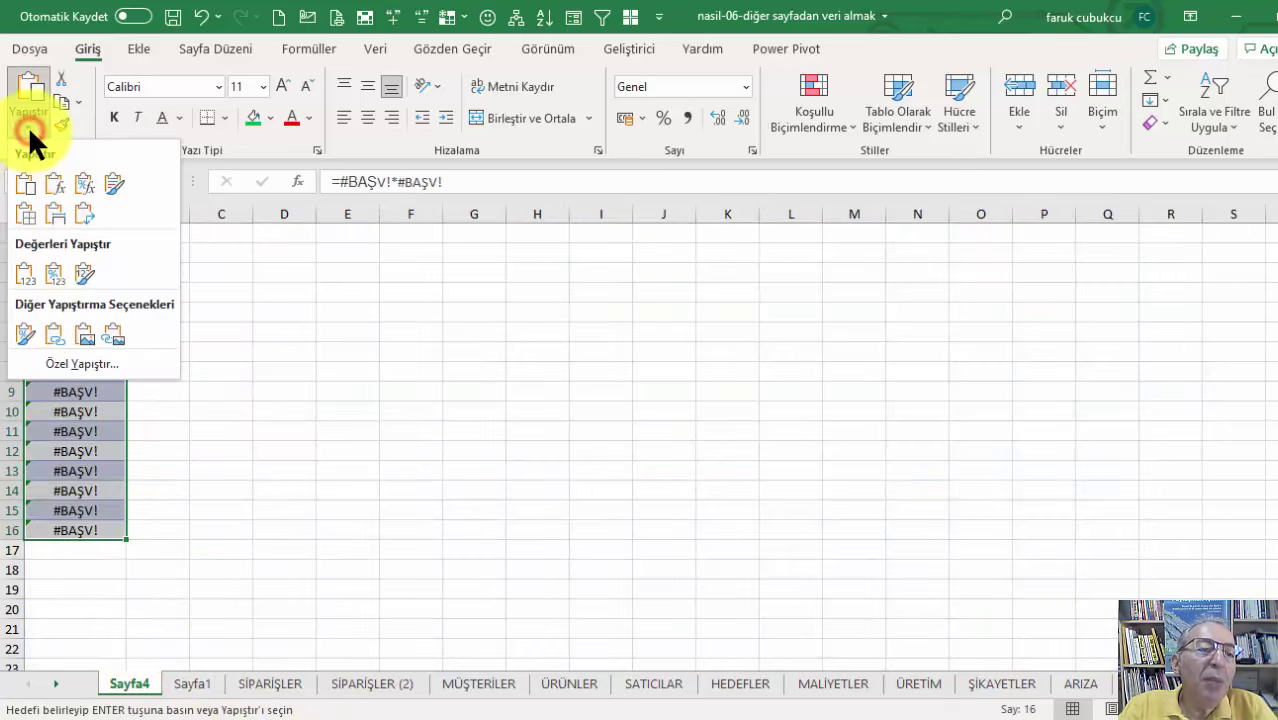
click(21, 272)
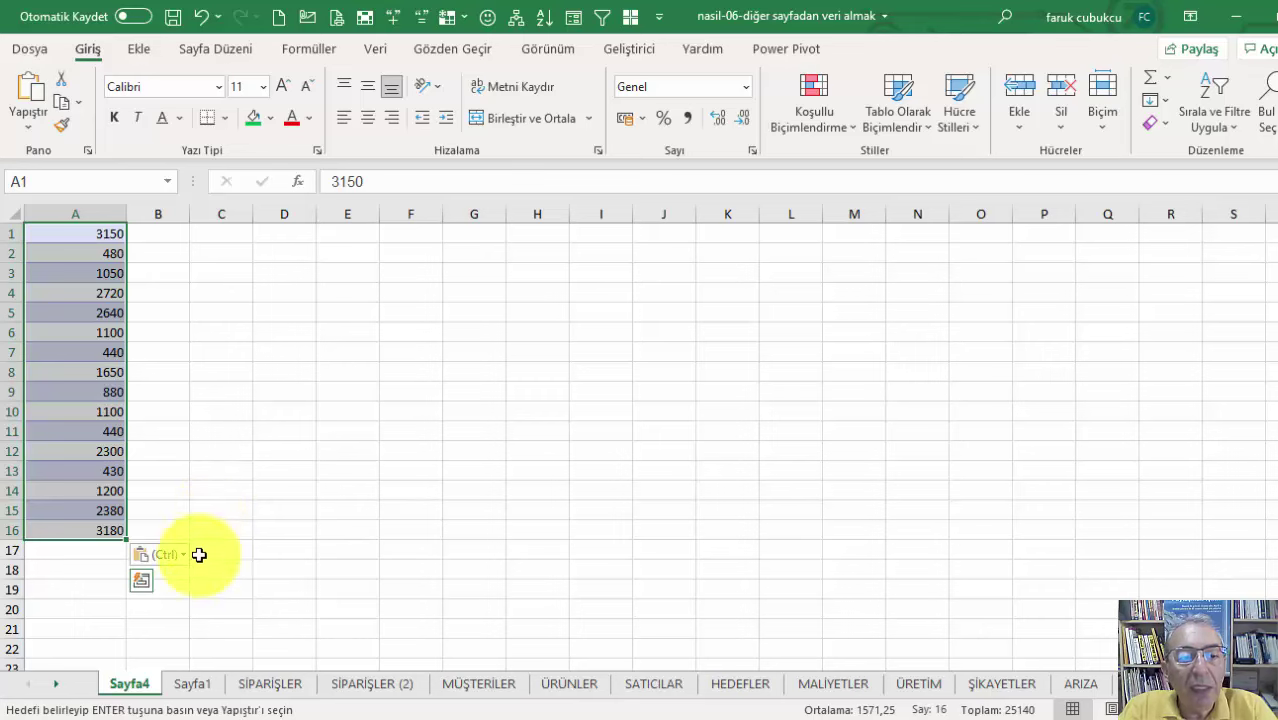
click(180, 683)
click(133, 688)
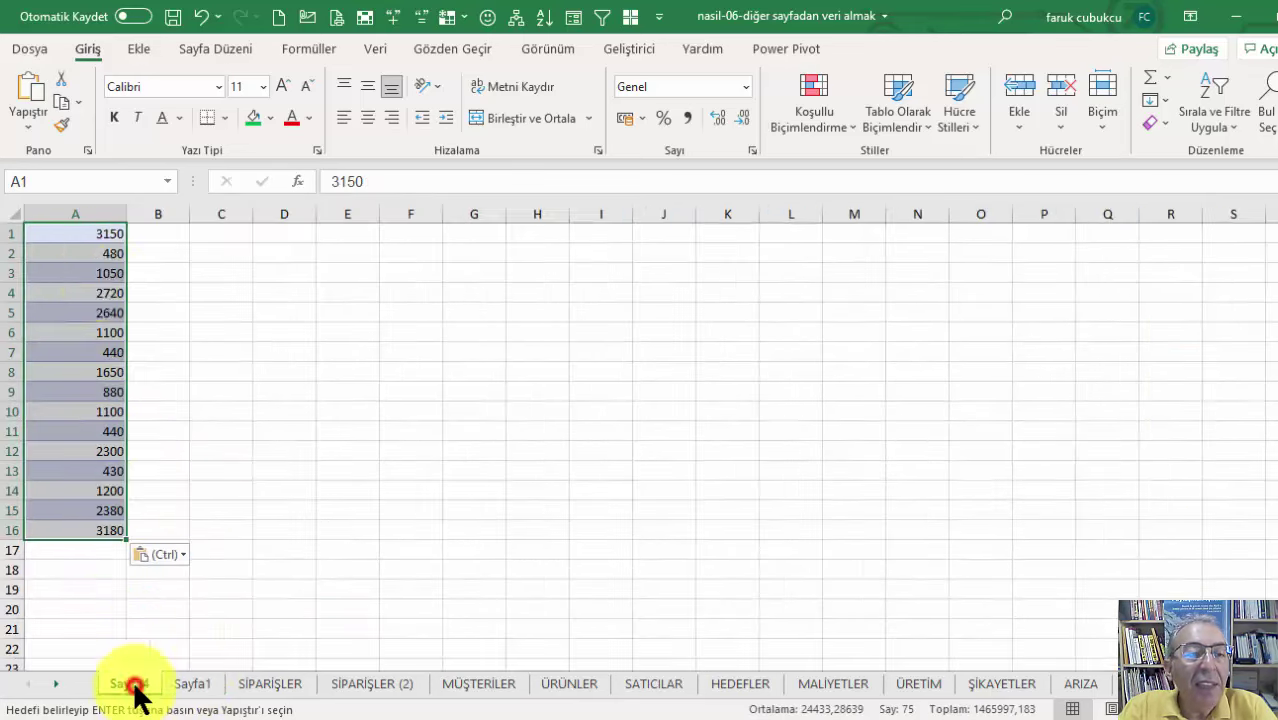
Step: Select all of Sayfa4 and apply Clear All to remove contents and formatting
click(7, 214)
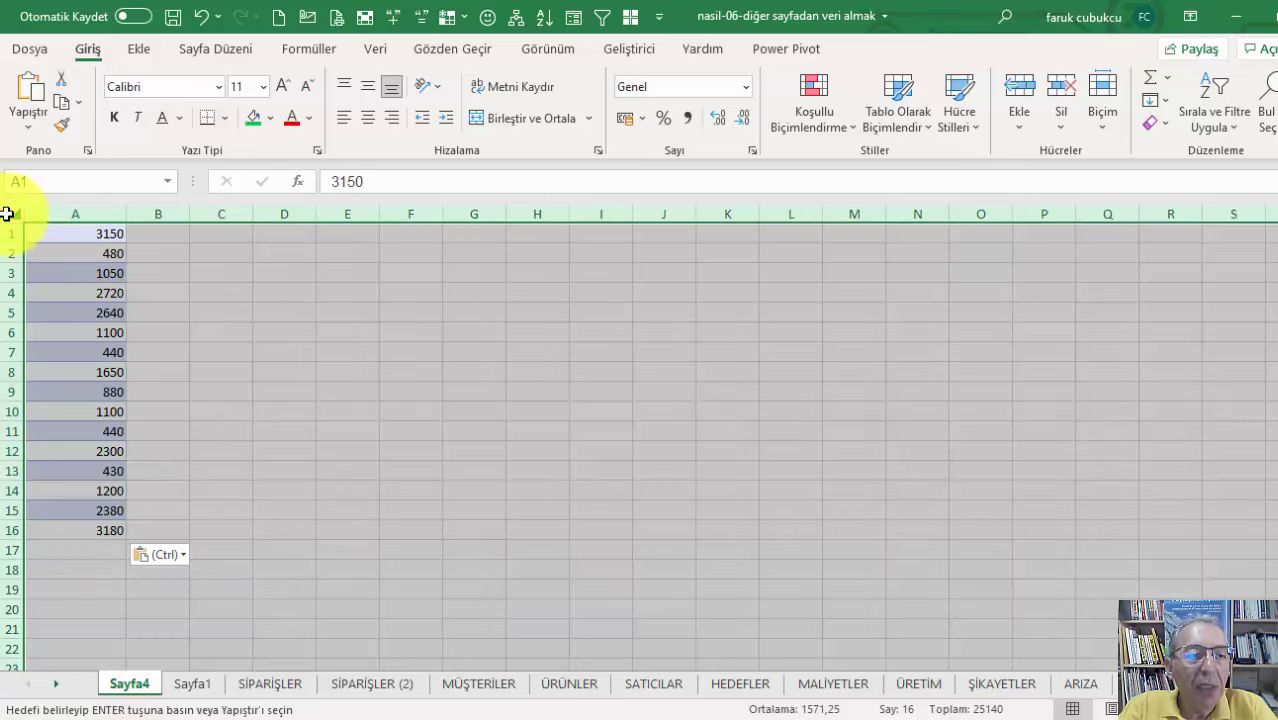
click(1155, 124)
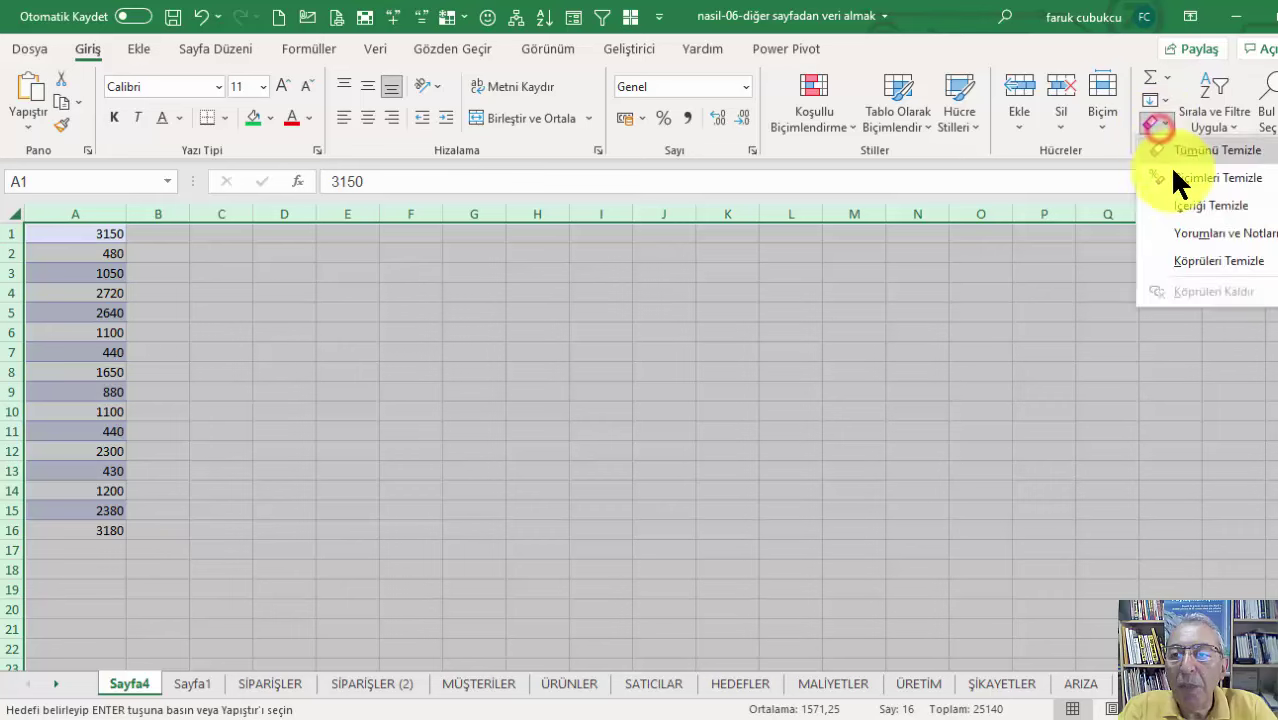
click(1186, 157)
click(284, 293)
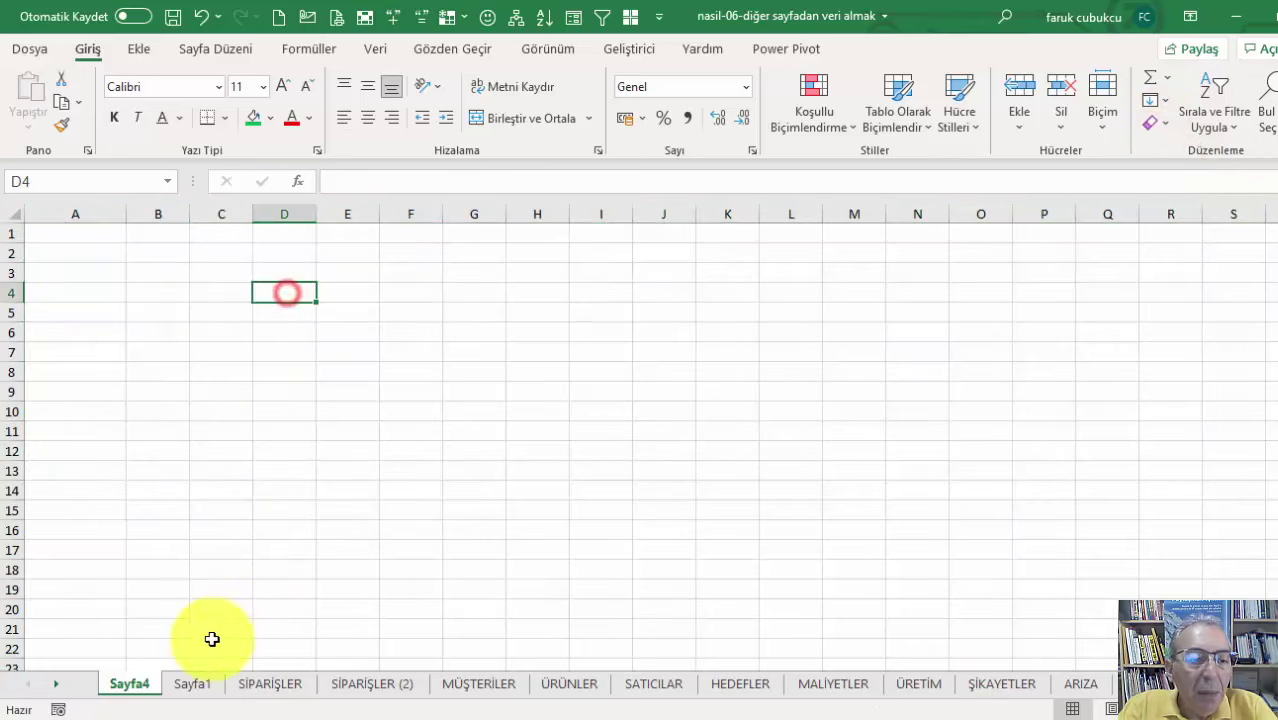
Step: On SİPARİŞLER, select the Adet, Birim Fiyatı and Tutar block L1:N10
click(250, 684)
click(255, 511)
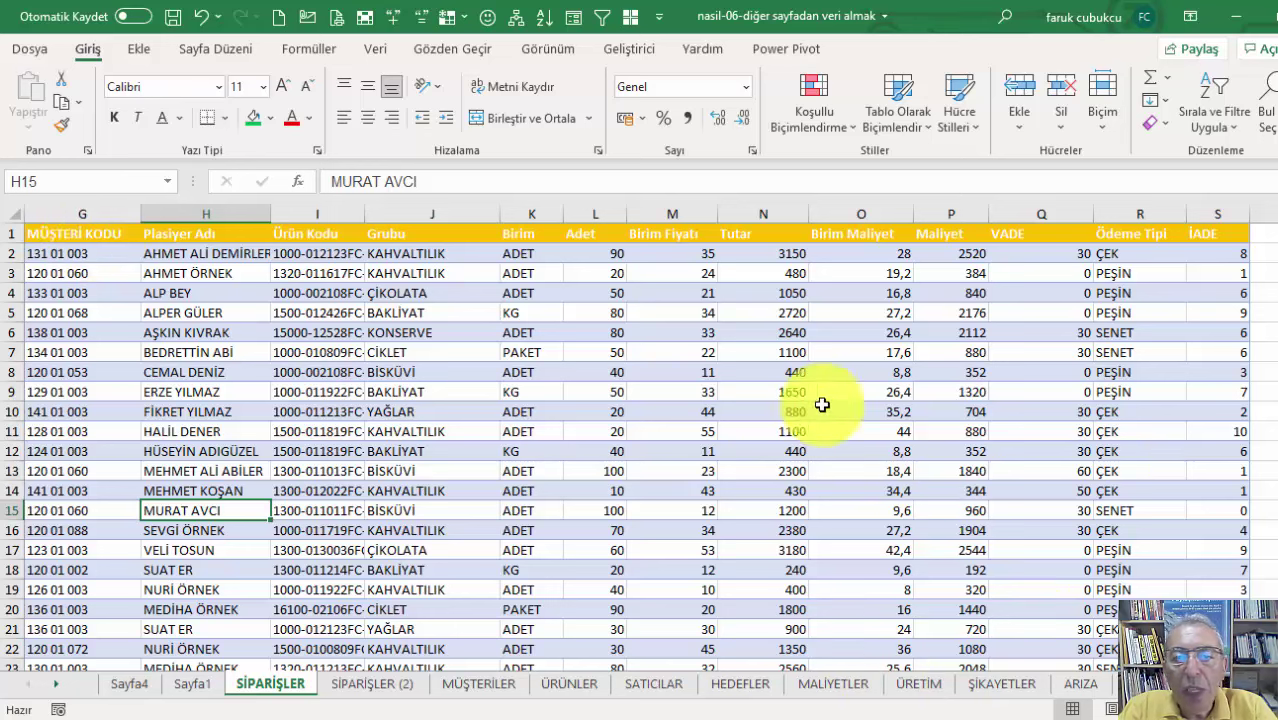
drag(578, 232, 767, 424)
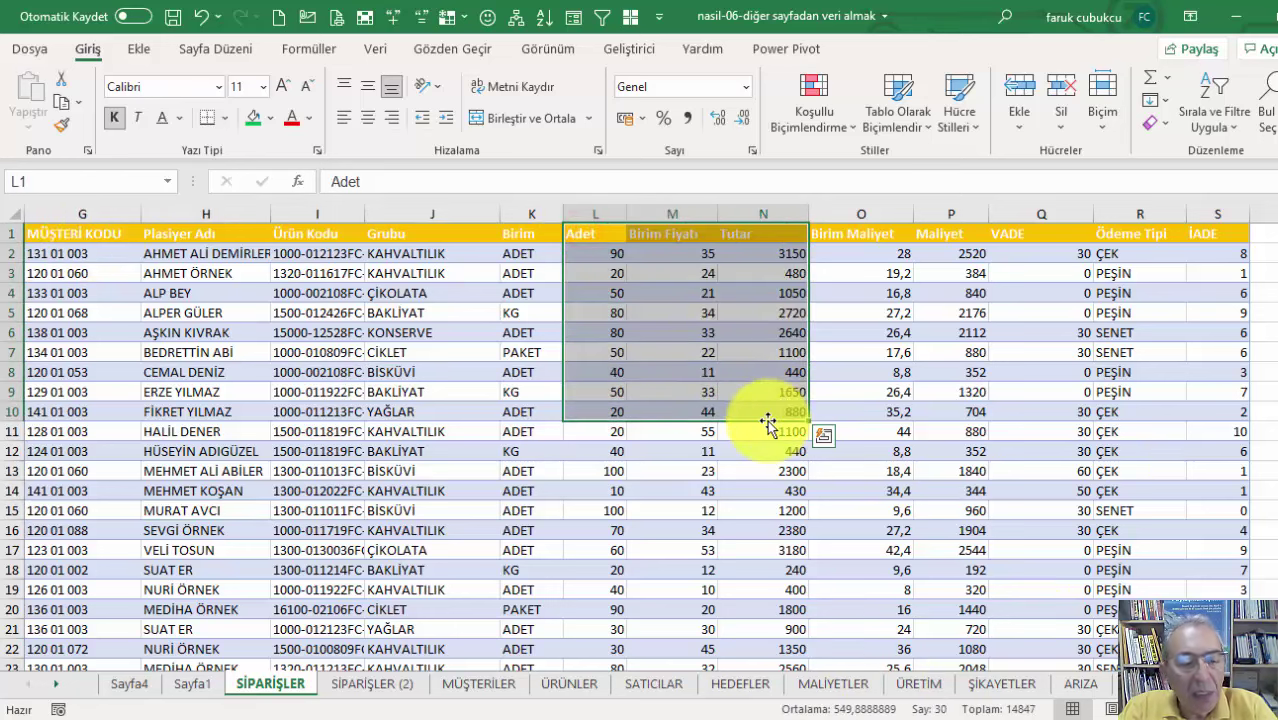
Step: Copy L1:N10, then set SİPARİŞLER's L2 Adet and M2 Birim Fiyatı to 333
key(ctrl+c)
click(129, 684)
click(180, 684)
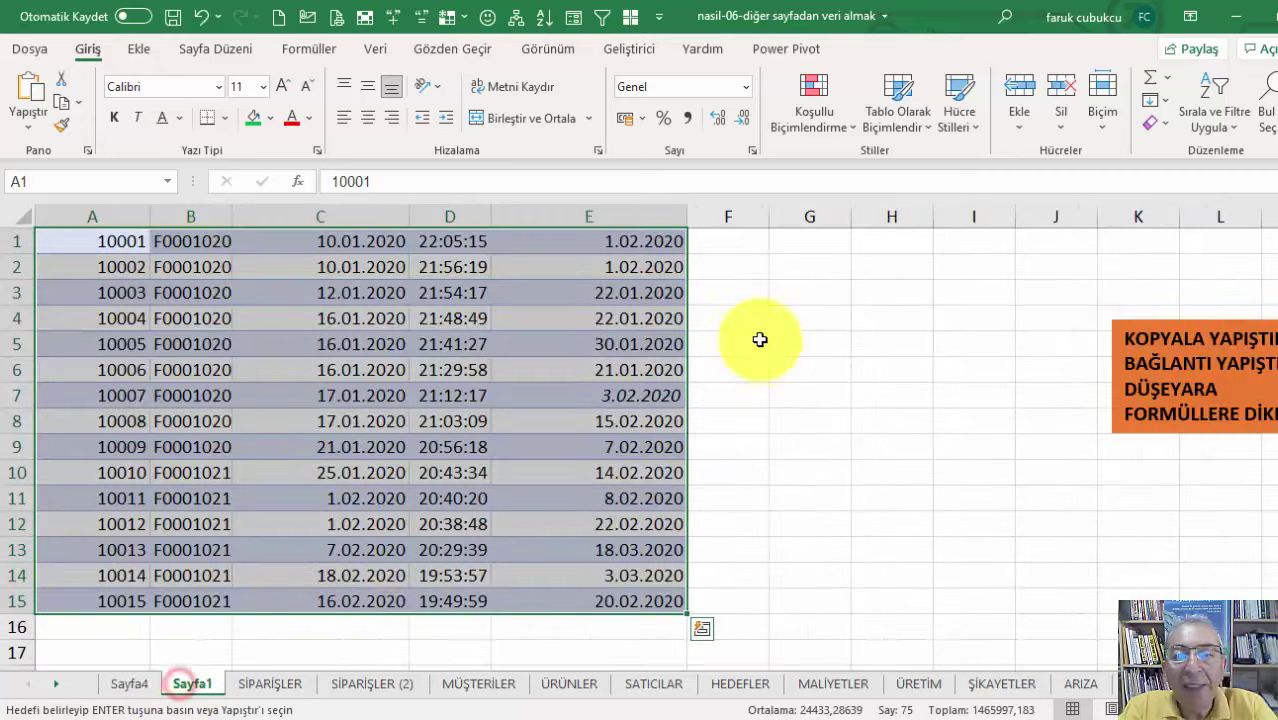
click(268, 686)
click(603, 257)
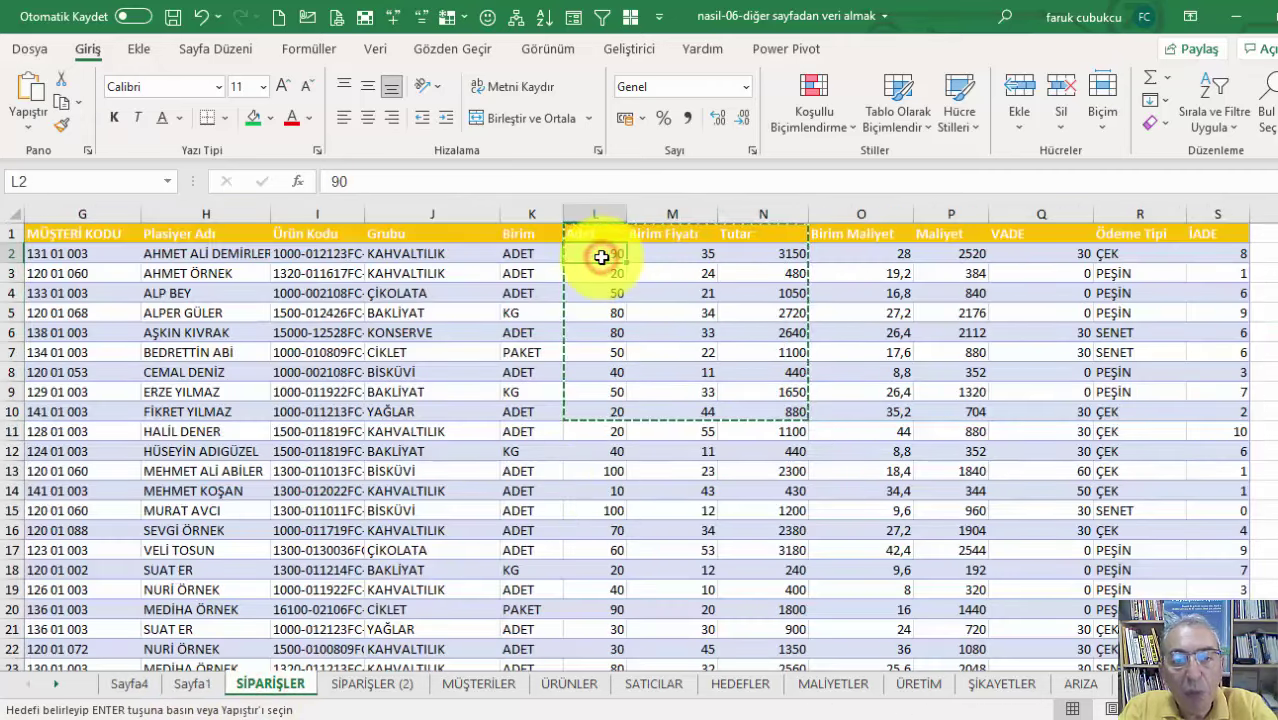
text(333)
click(665, 254)
text(333)
click(663, 320)
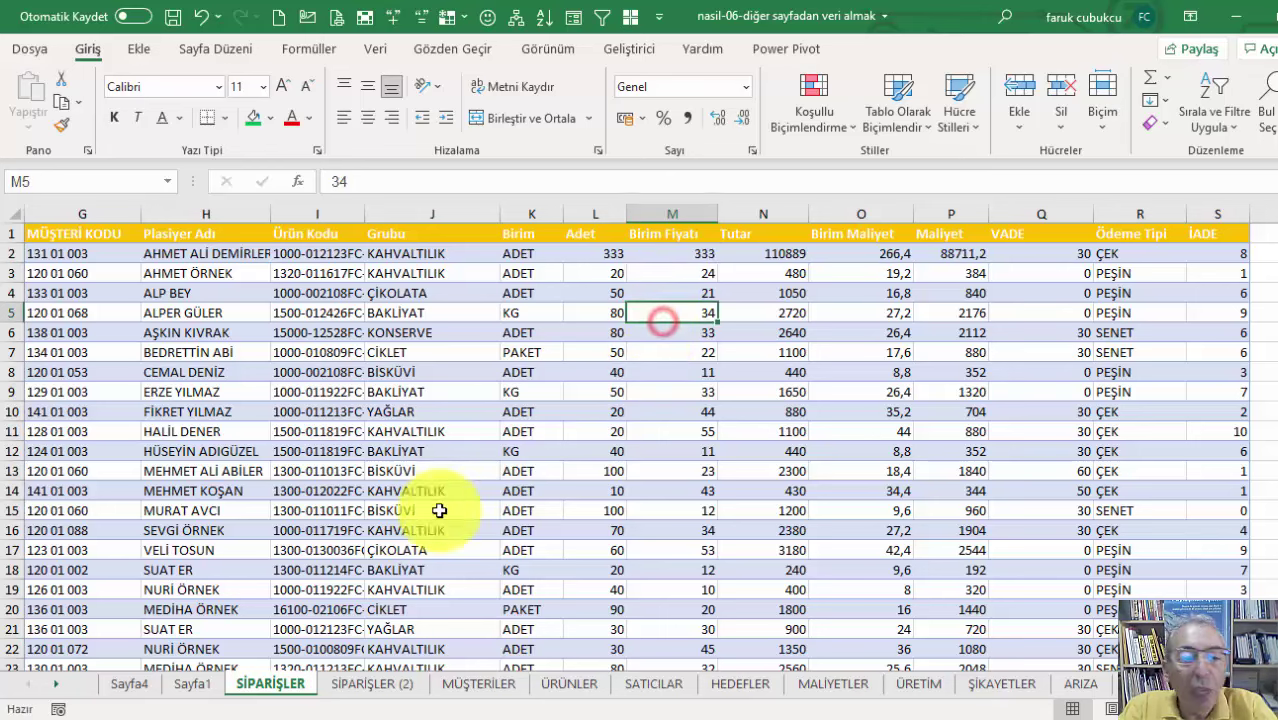
Step: On Sayfa4, widen the Tutar and Birim Fiyatı columns, then clear the whole sheet
click(140, 688)
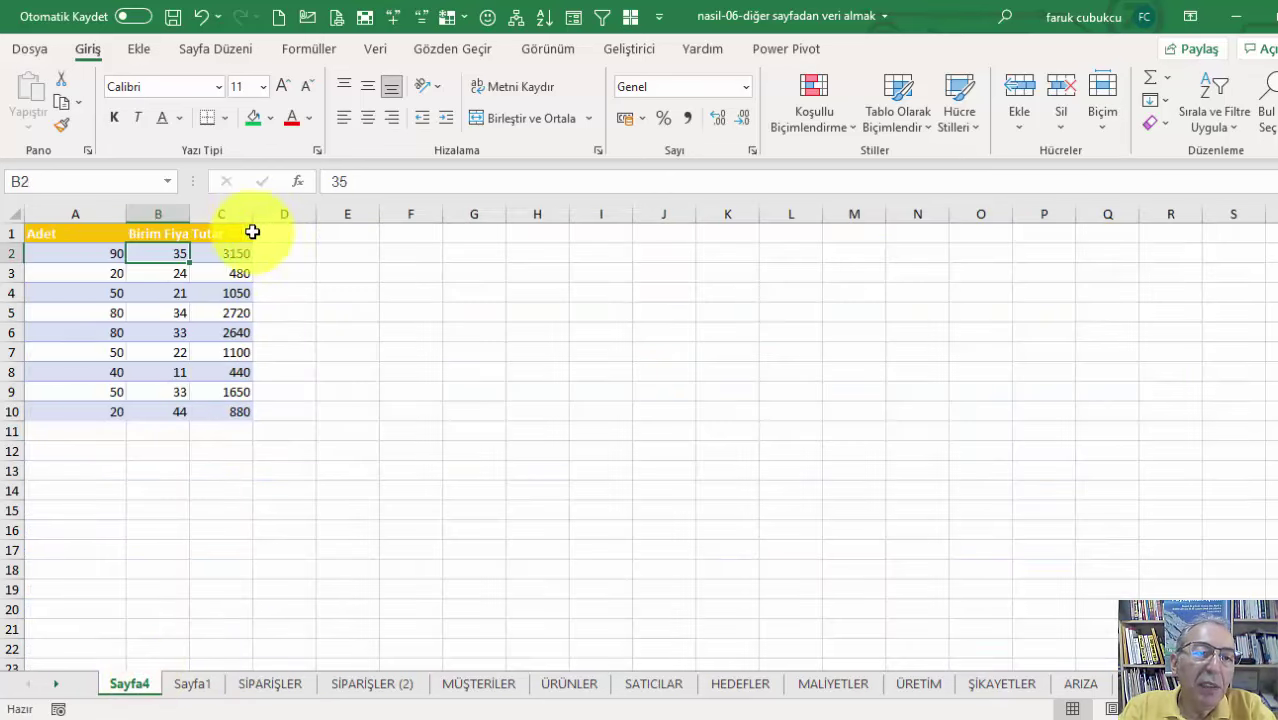
drag(251, 215, 448, 214)
drag(188, 214, 262, 214)
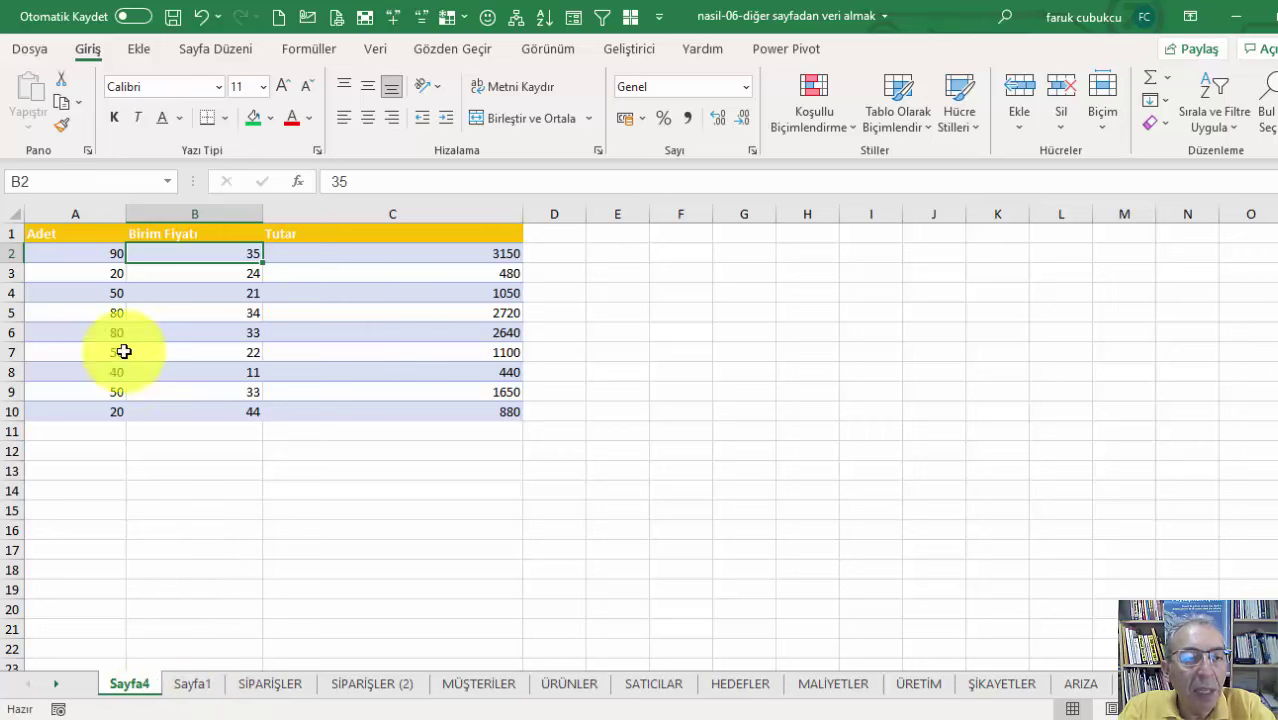
click(14, 214)
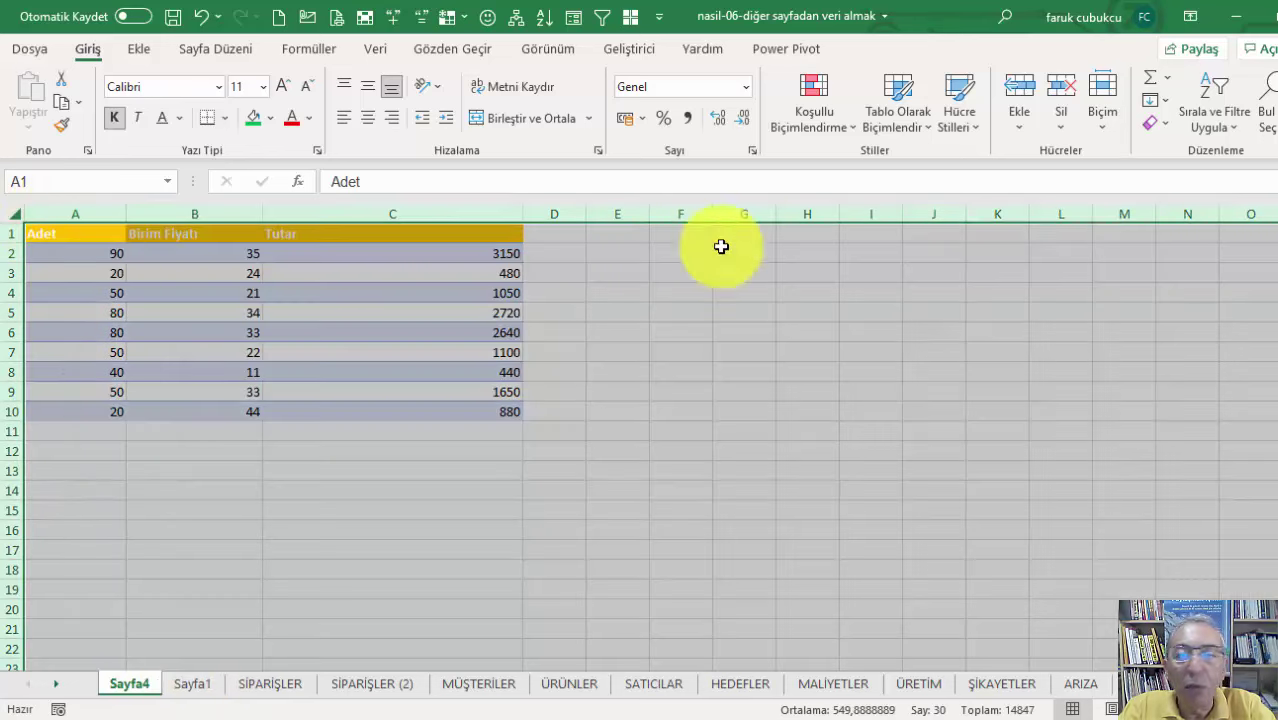
click(1165, 125)
click(1170, 178)
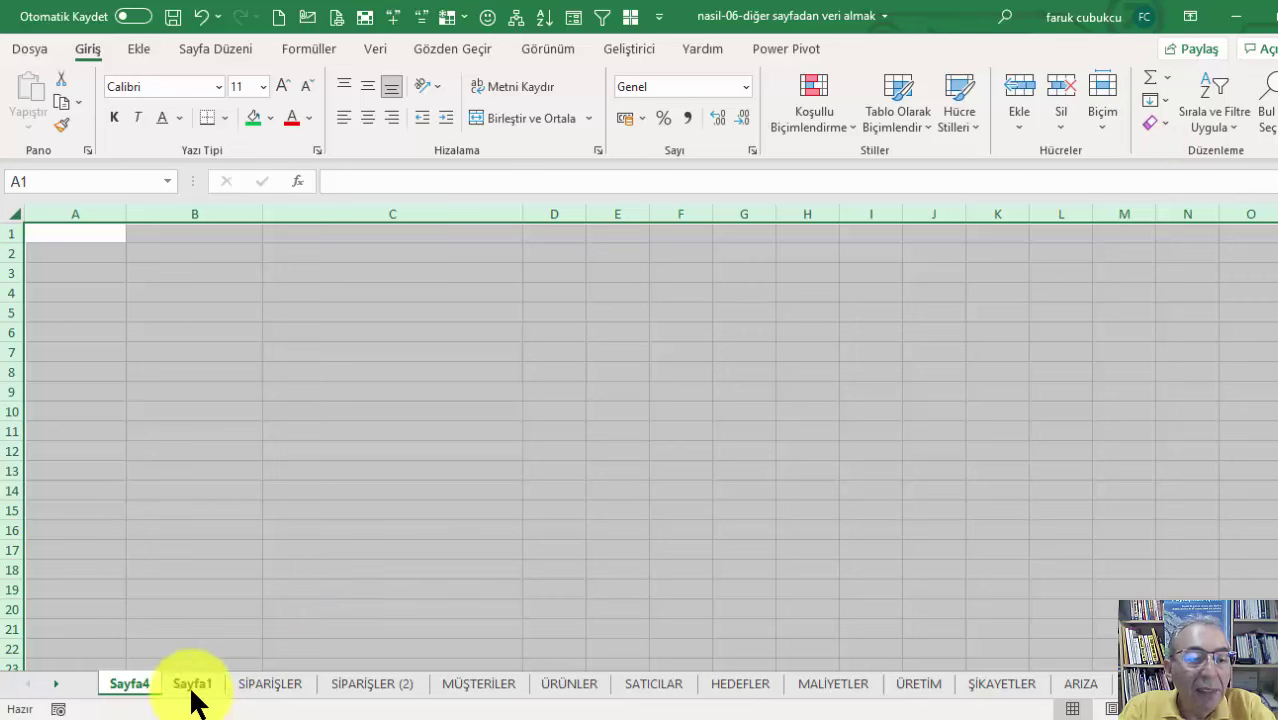
Step: Paste SİPARİŞLER's L1:N8 into Sayfa4 A1 as links and inspect the linked formulas in A2:C2
click(266, 688)
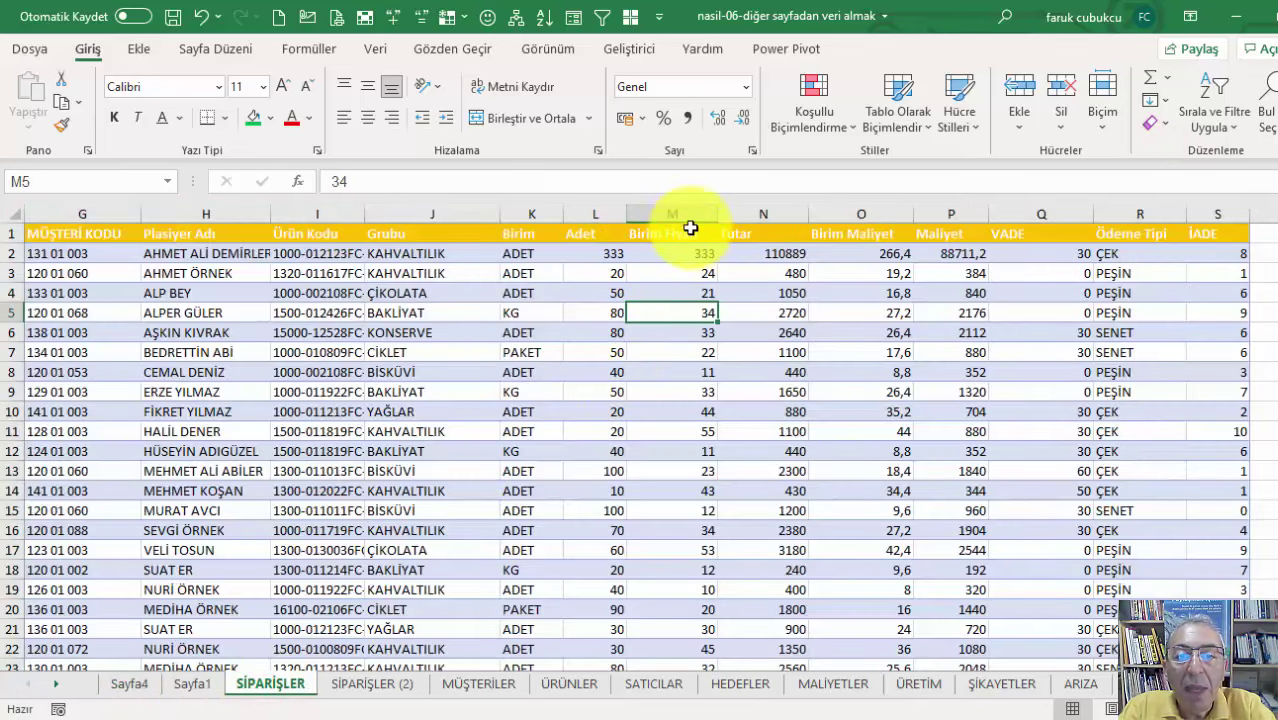
drag(608, 238, 757, 379)
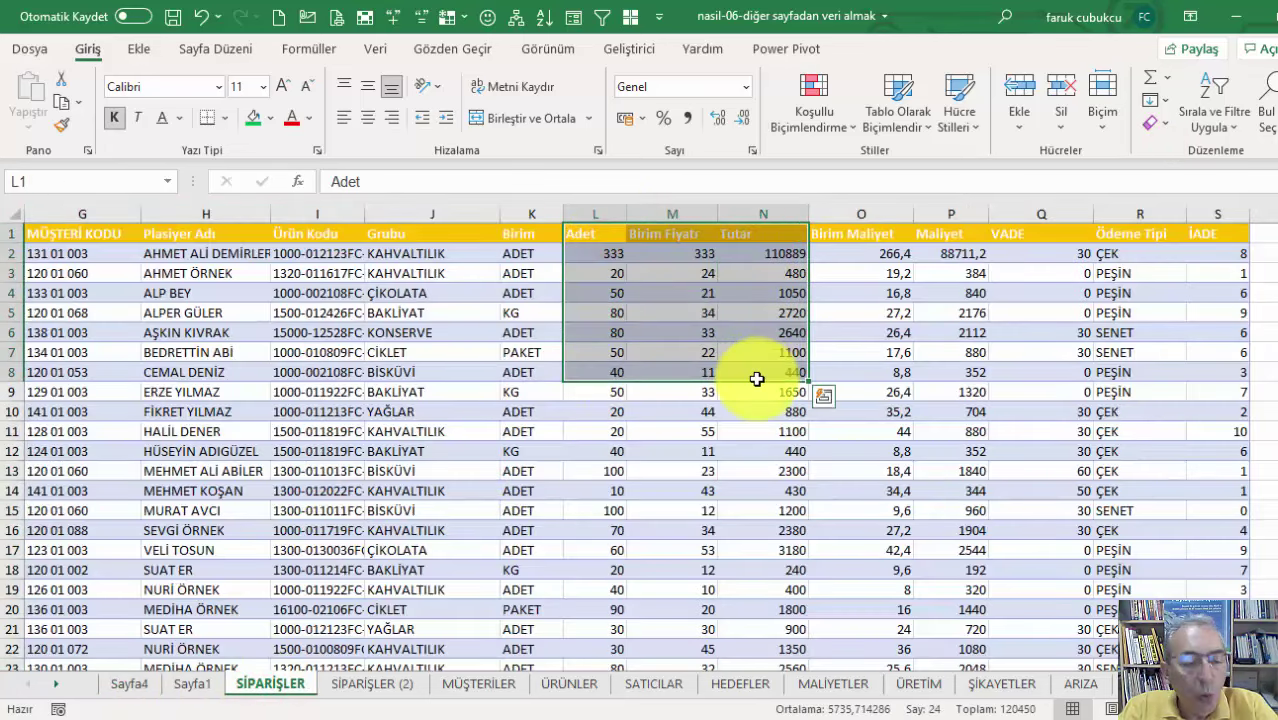
key(ctrl+c)
click(130, 684)
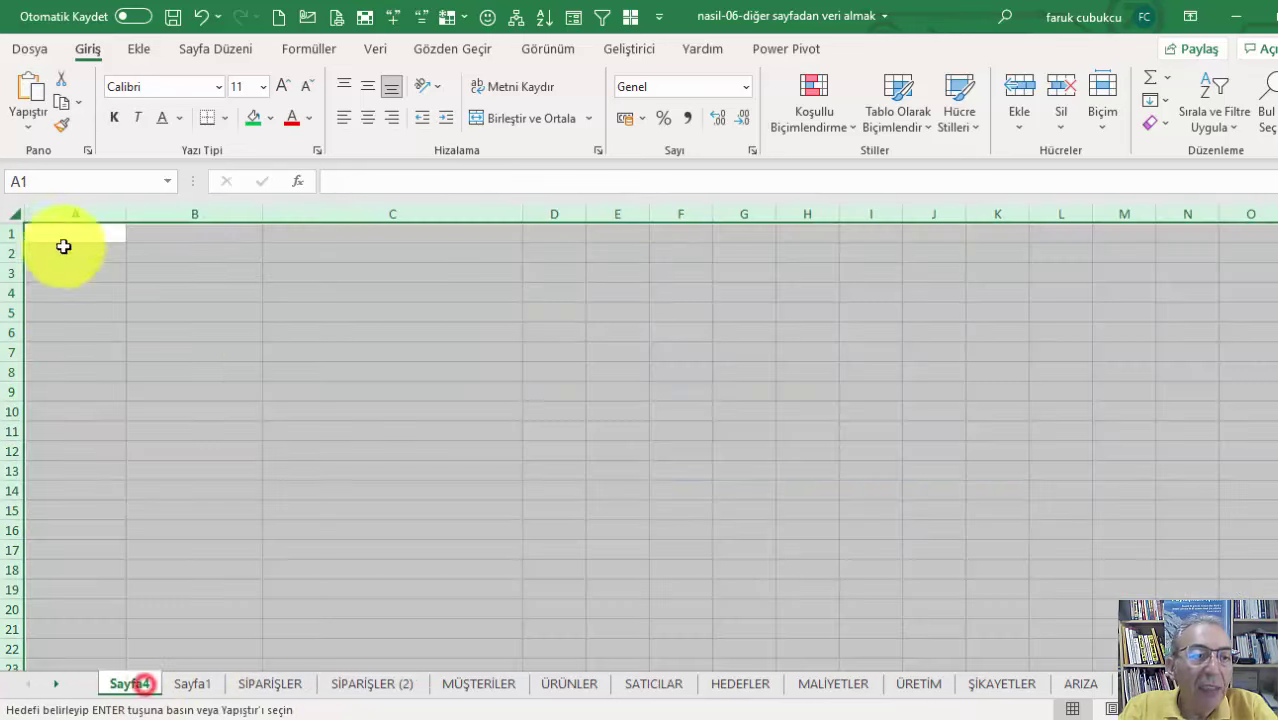
click(61, 234)
click(28, 128)
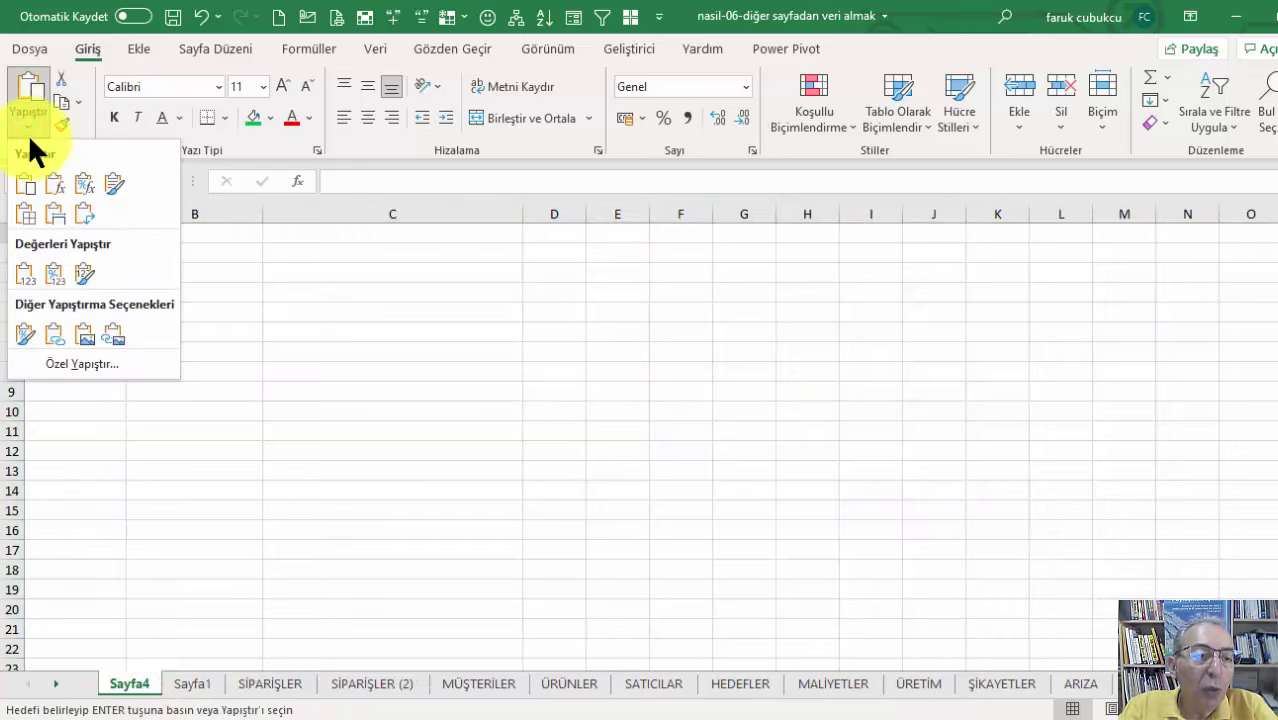
click(52, 338)
click(180, 254)
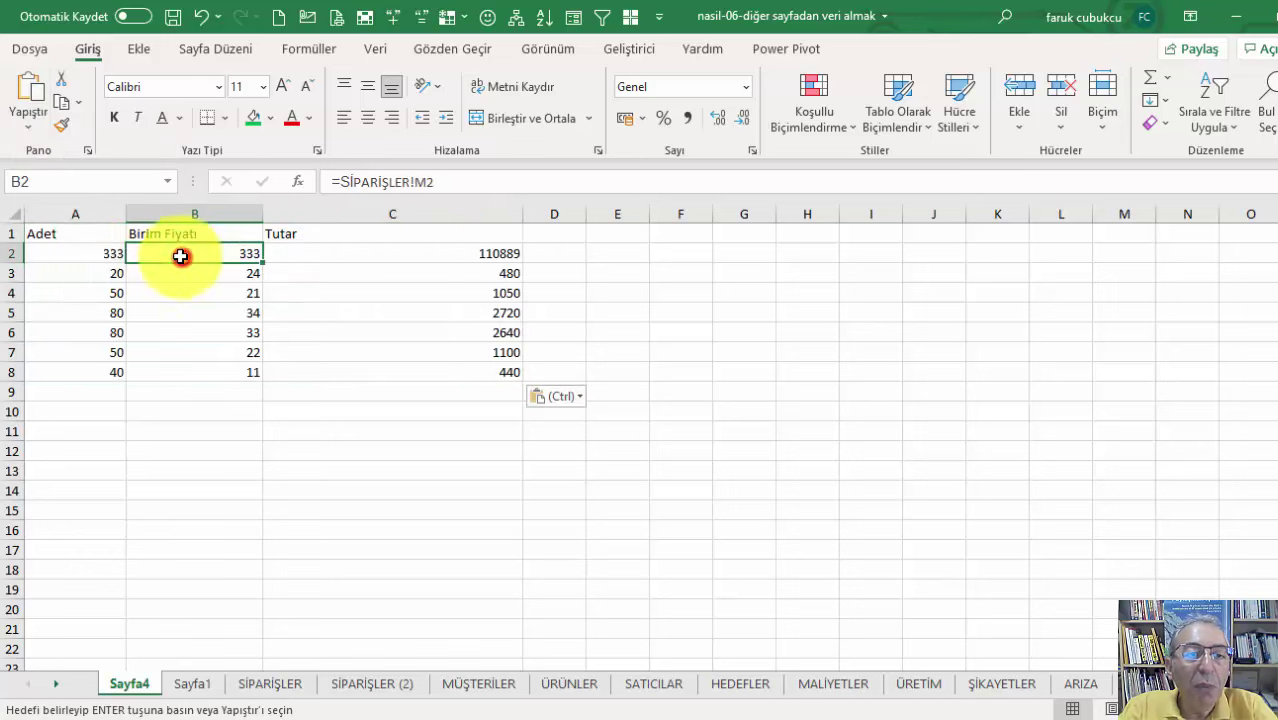
click(68, 255)
click(352, 253)
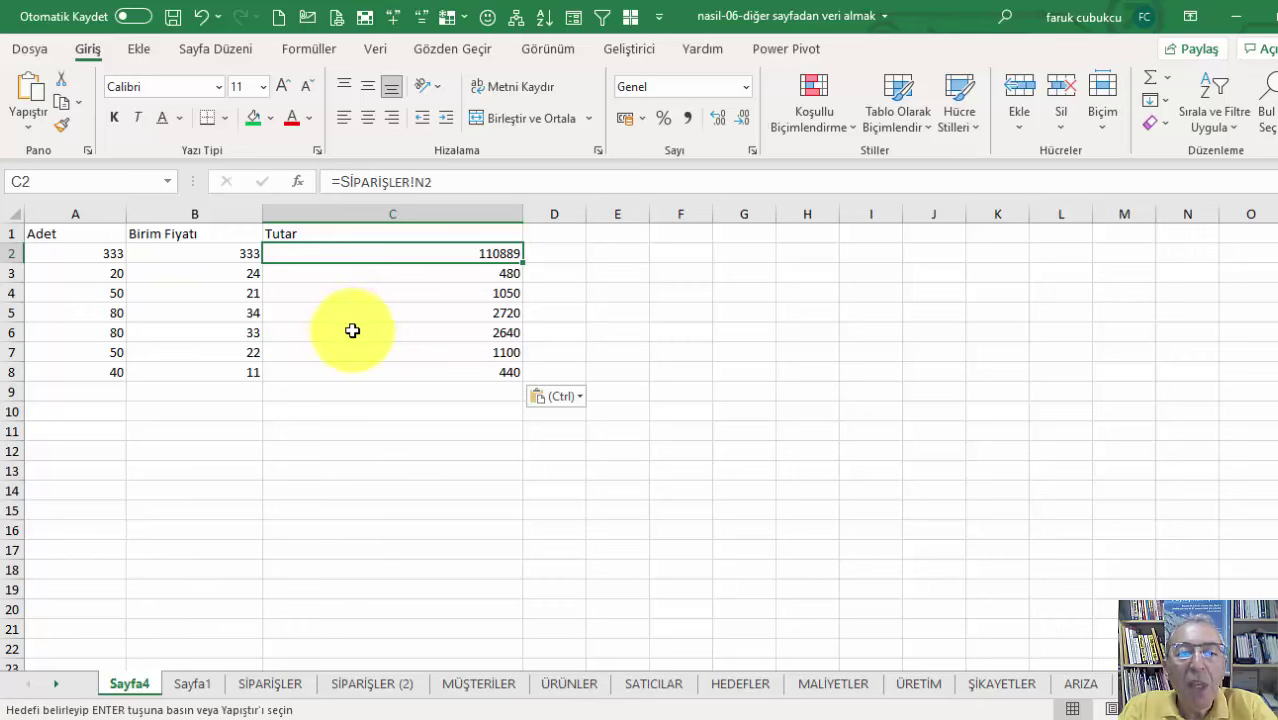
Step: Set the first order's quantity L2 and unit price M2 on SİPARİŞLER to 3
click(193, 686)
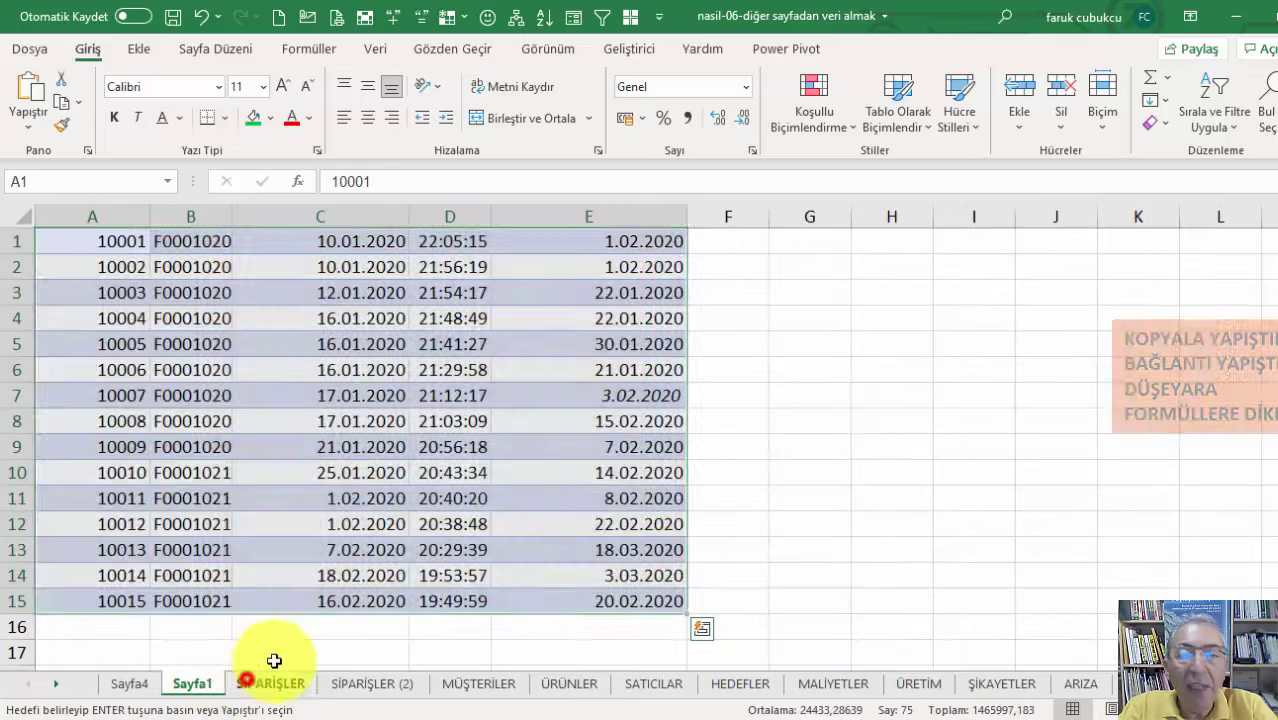
click(270, 684)
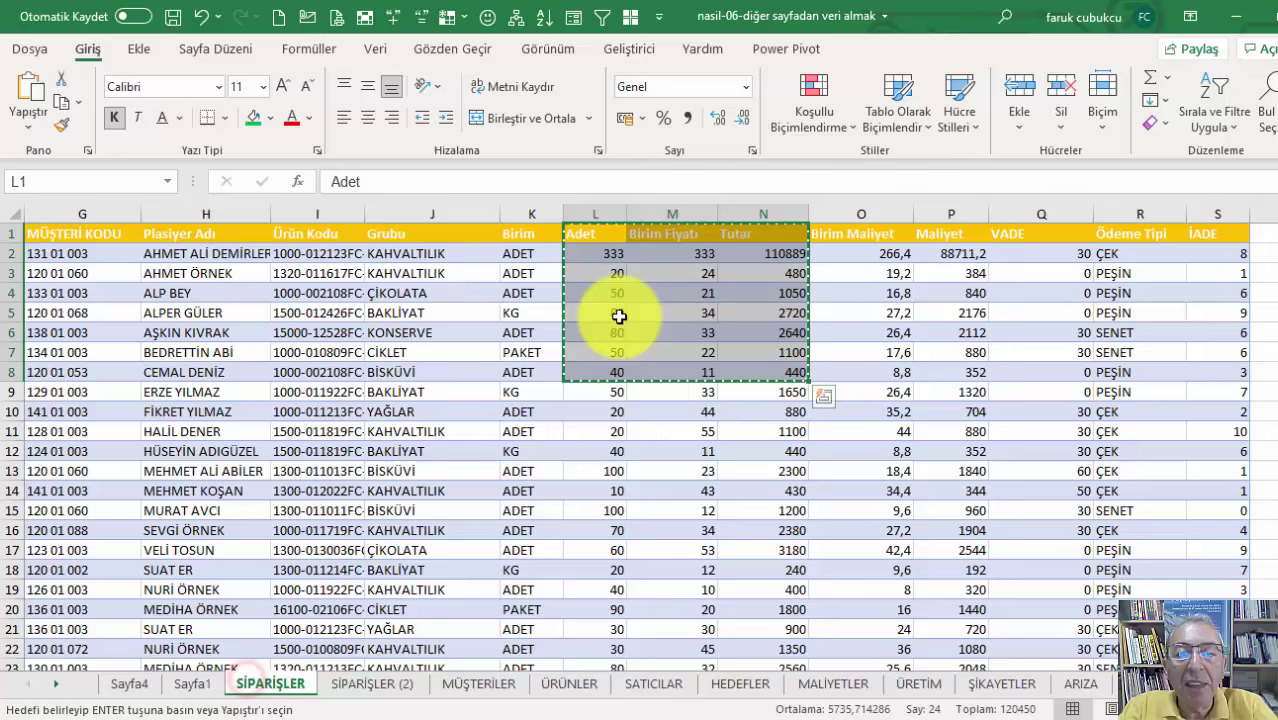
click(599, 253)
text(3)
click(688, 253)
text(3)
click(646, 316)
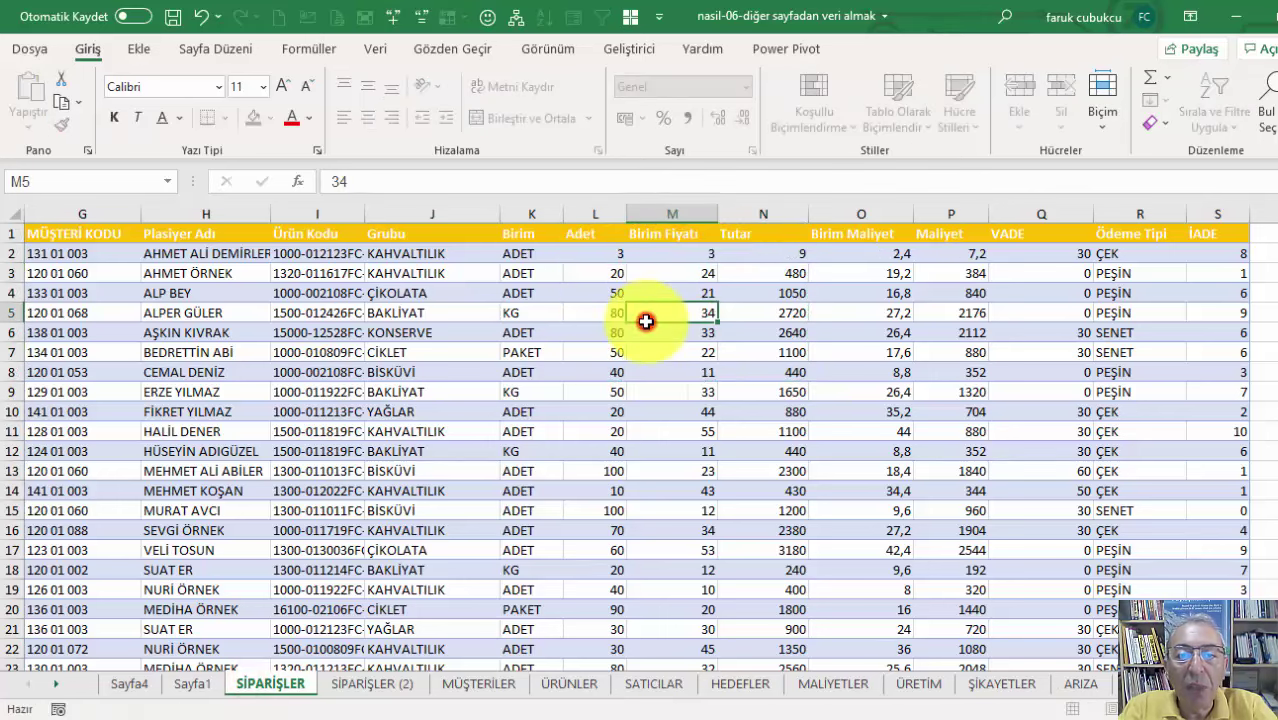
Step: Select all of Sayfa4, Clear All its linked block, and return to SİPARİŞLER
click(124, 686)
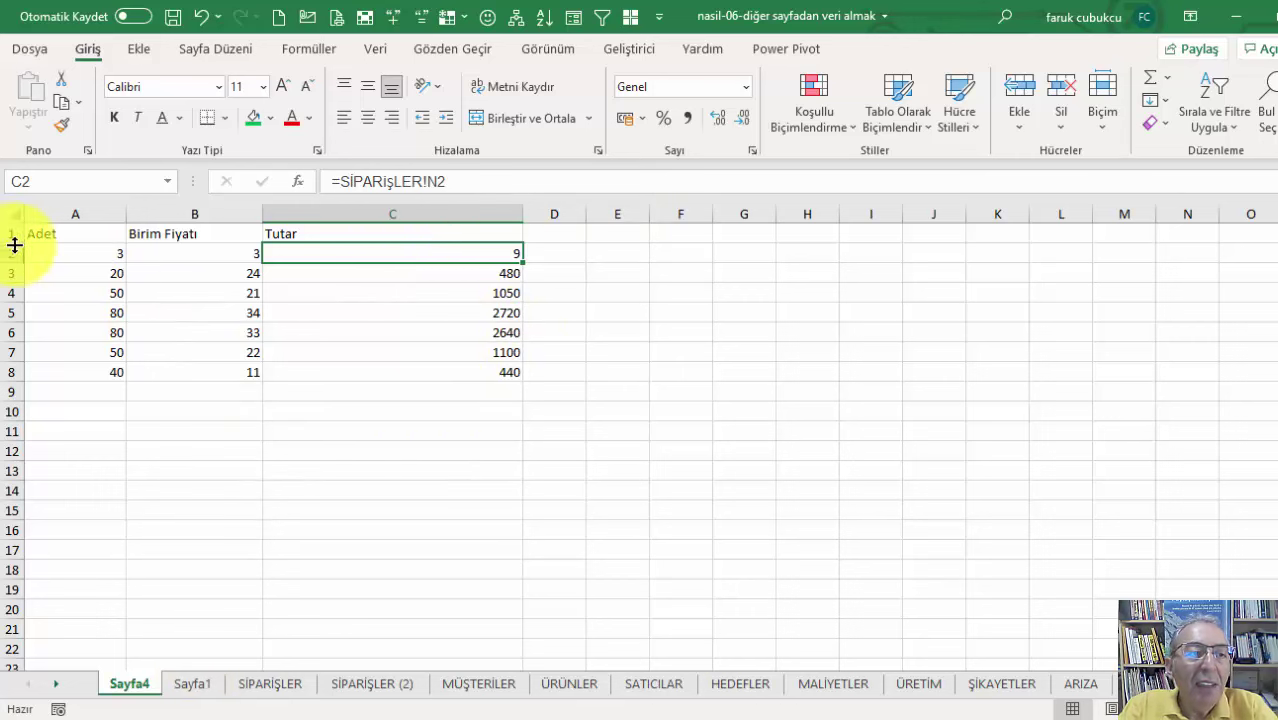
click(11, 213)
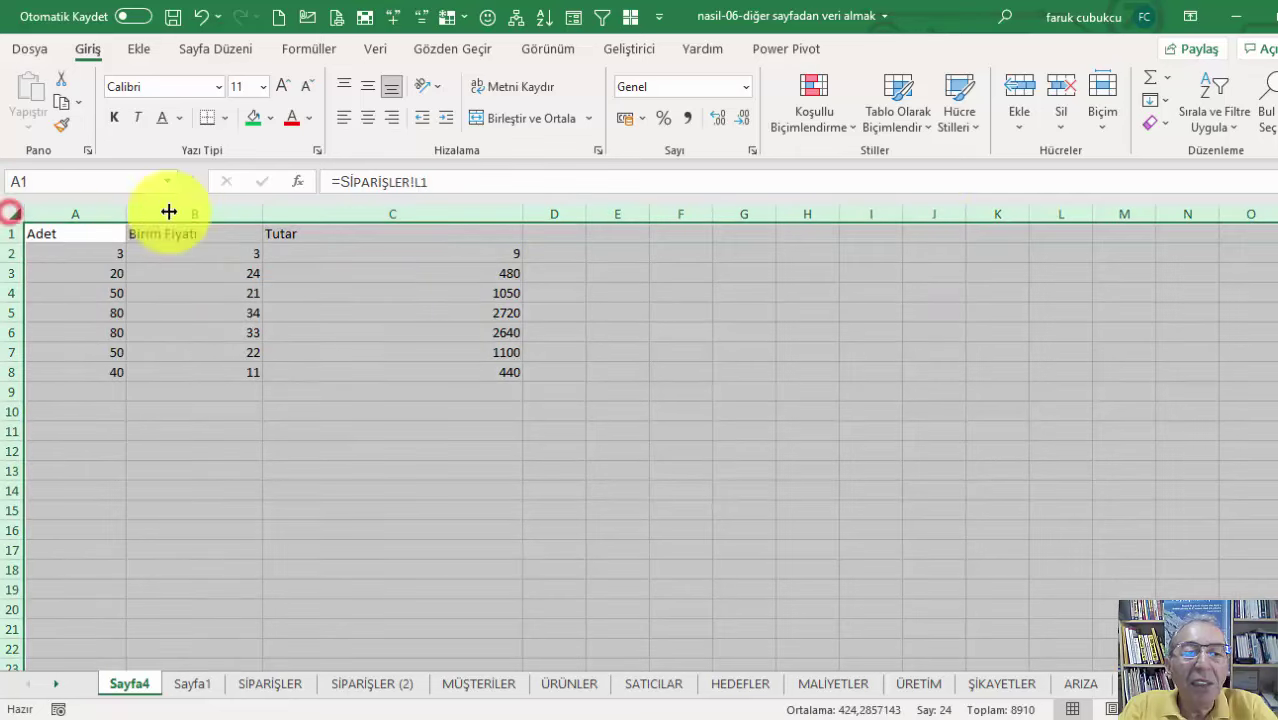
click(1166, 126)
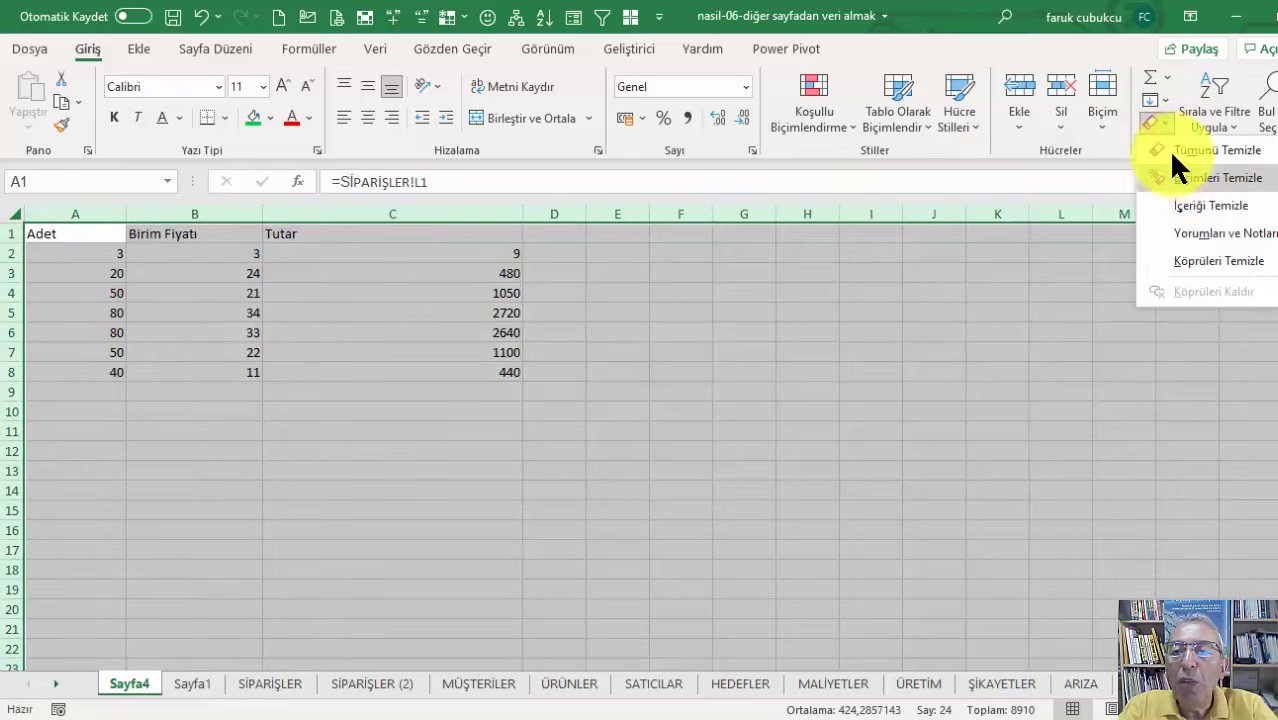
click(1168, 150)
click(333, 390)
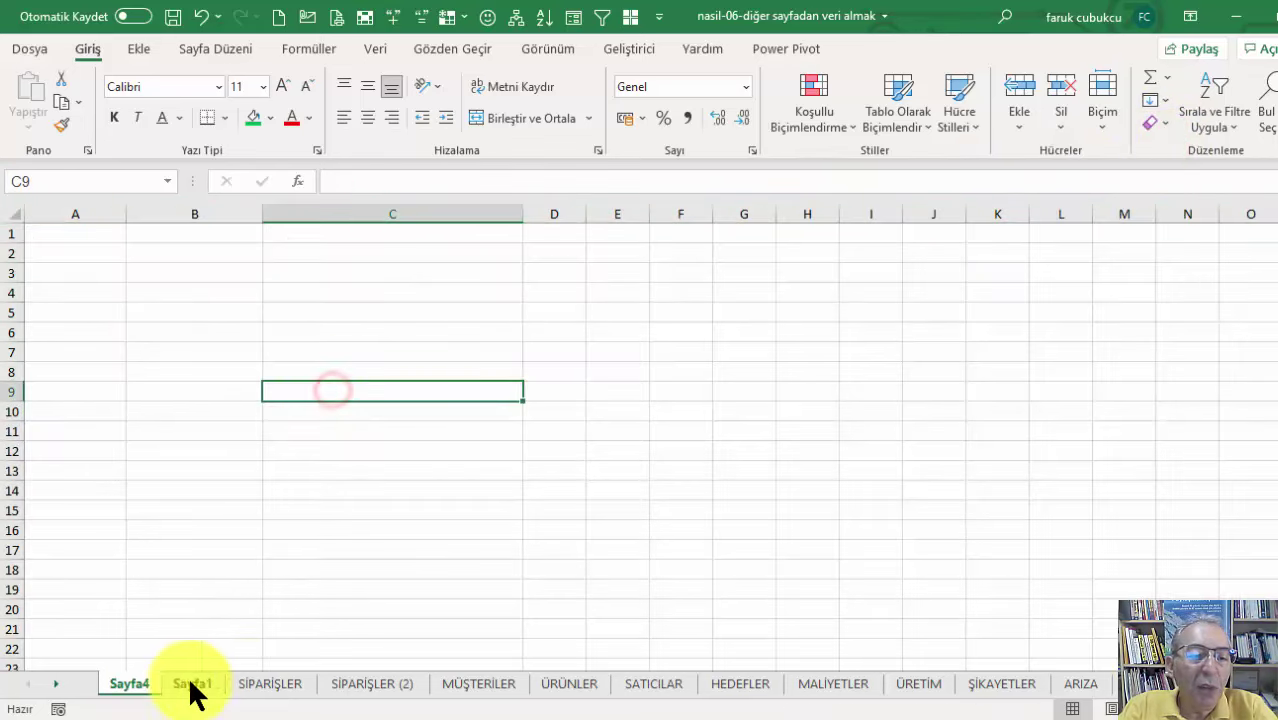
click(256, 684)
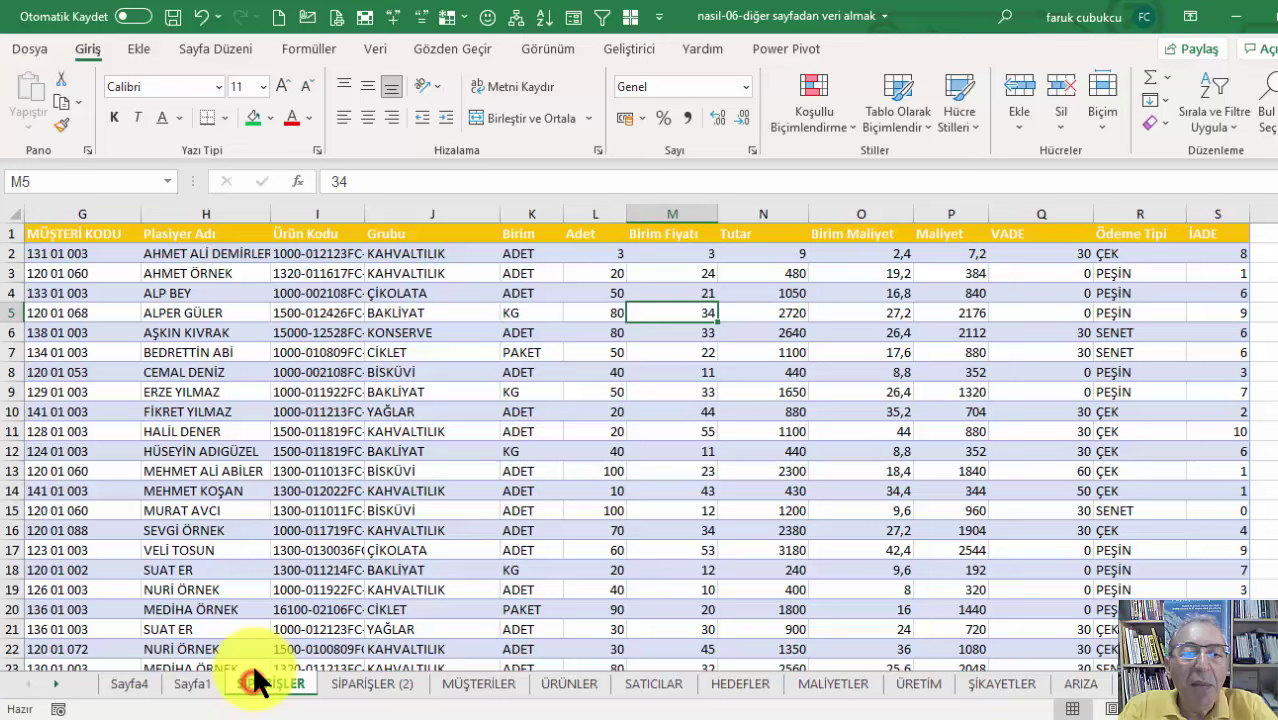
Step: Copy the Ürün Kodu column I1:I14 into Sayfa4 A1 and widen column A to fit
click(324, 260)
drag(323, 233, 322, 486)
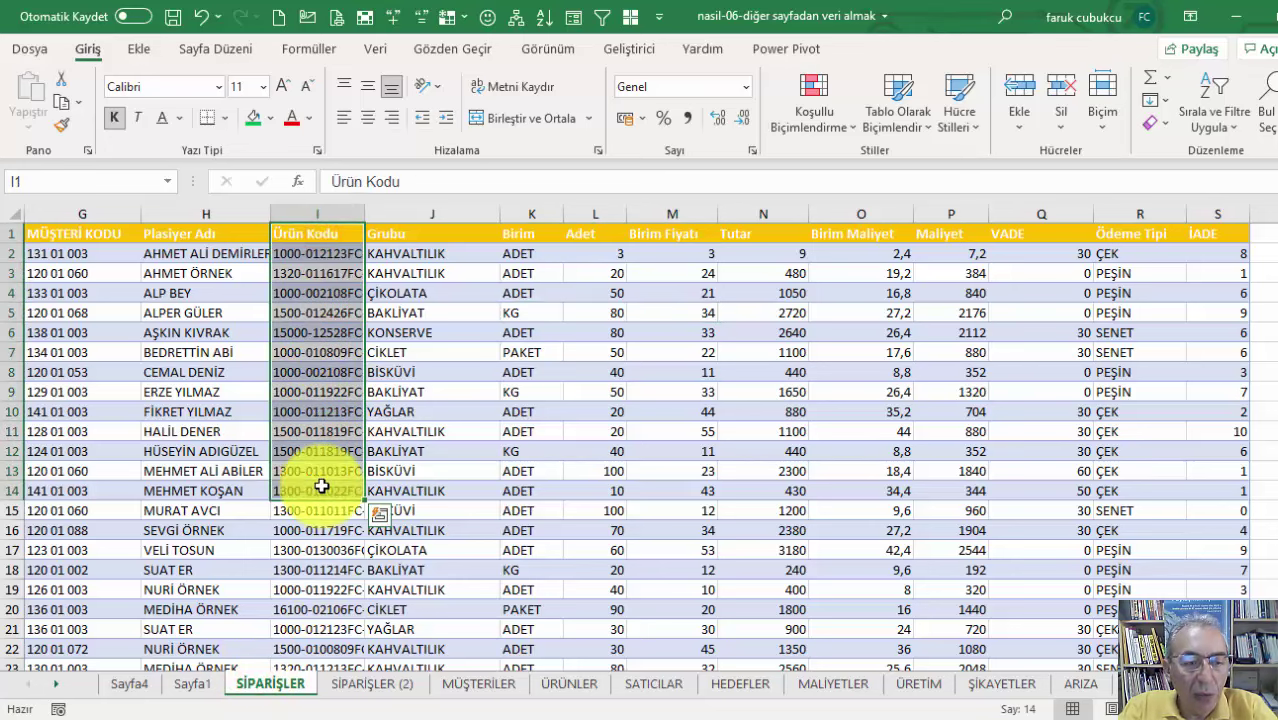
key(ctrl+c)
click(129, 684)
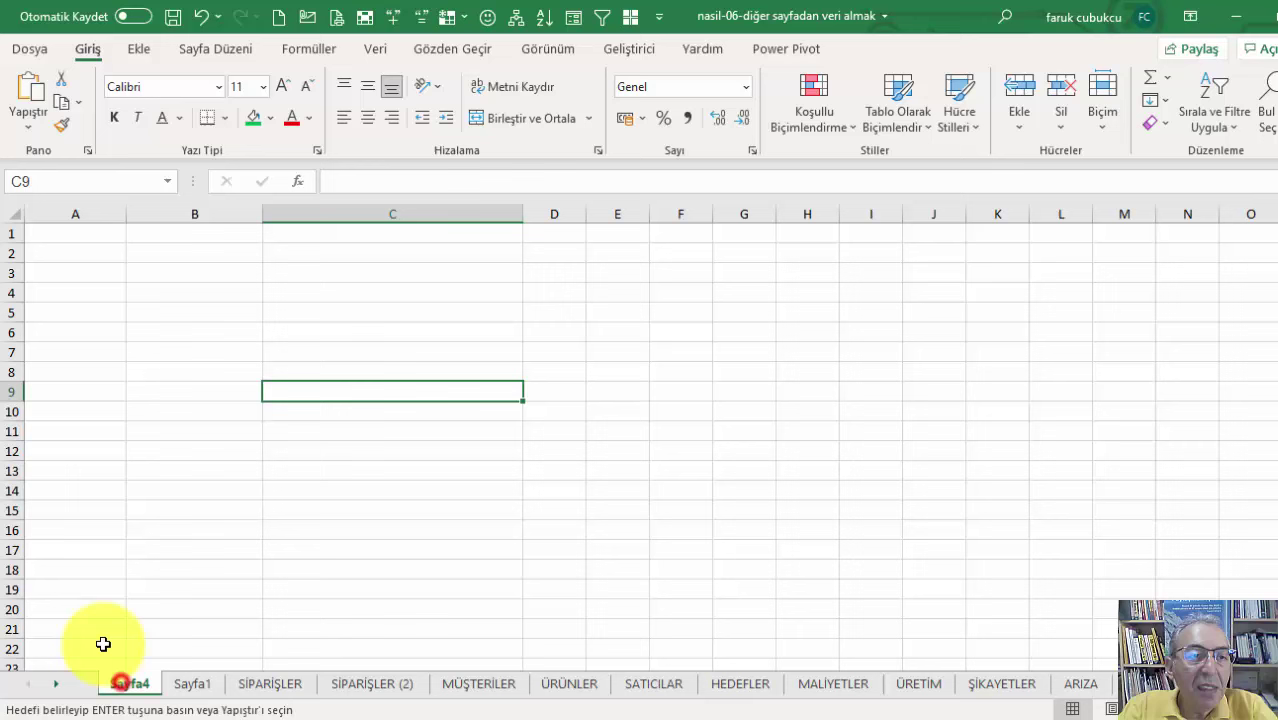
click(96, 240)
key(ctrl+v)
drag(125, 215, 272, 216)
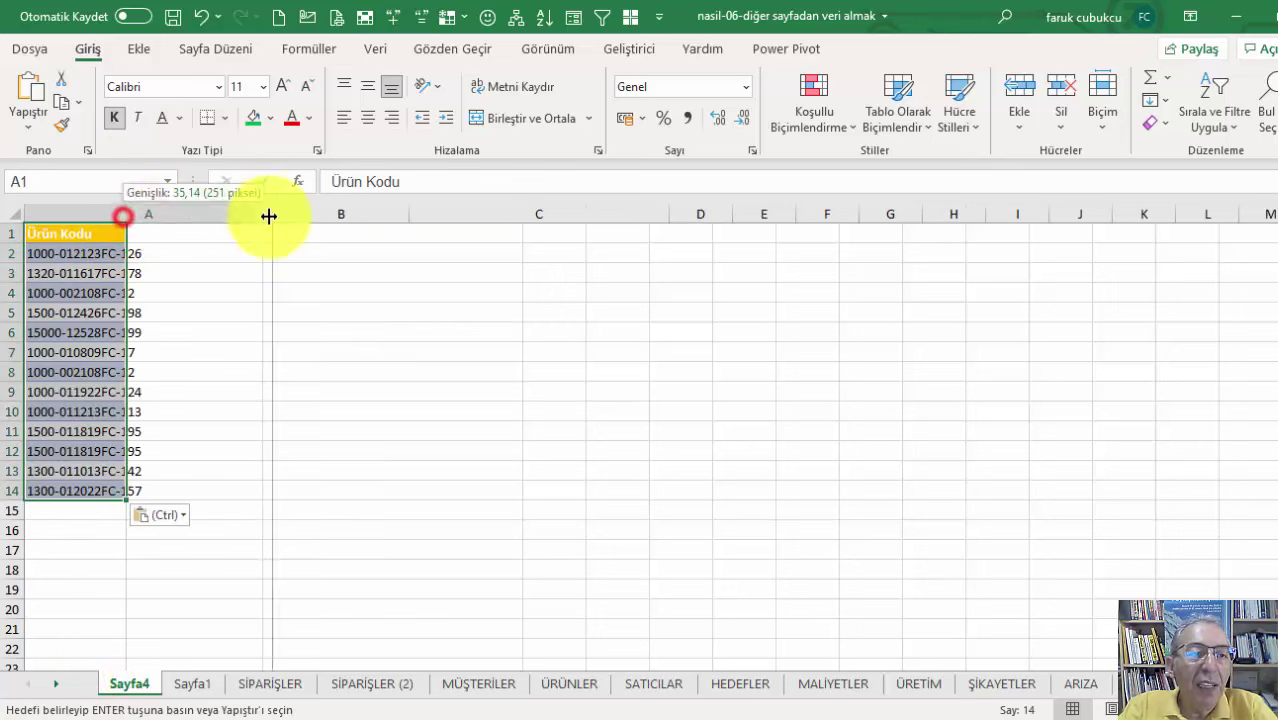
click(257, 318)
Step: Enter the heading TUTAR in cell B1
click(320, 238)
click(317, 254)
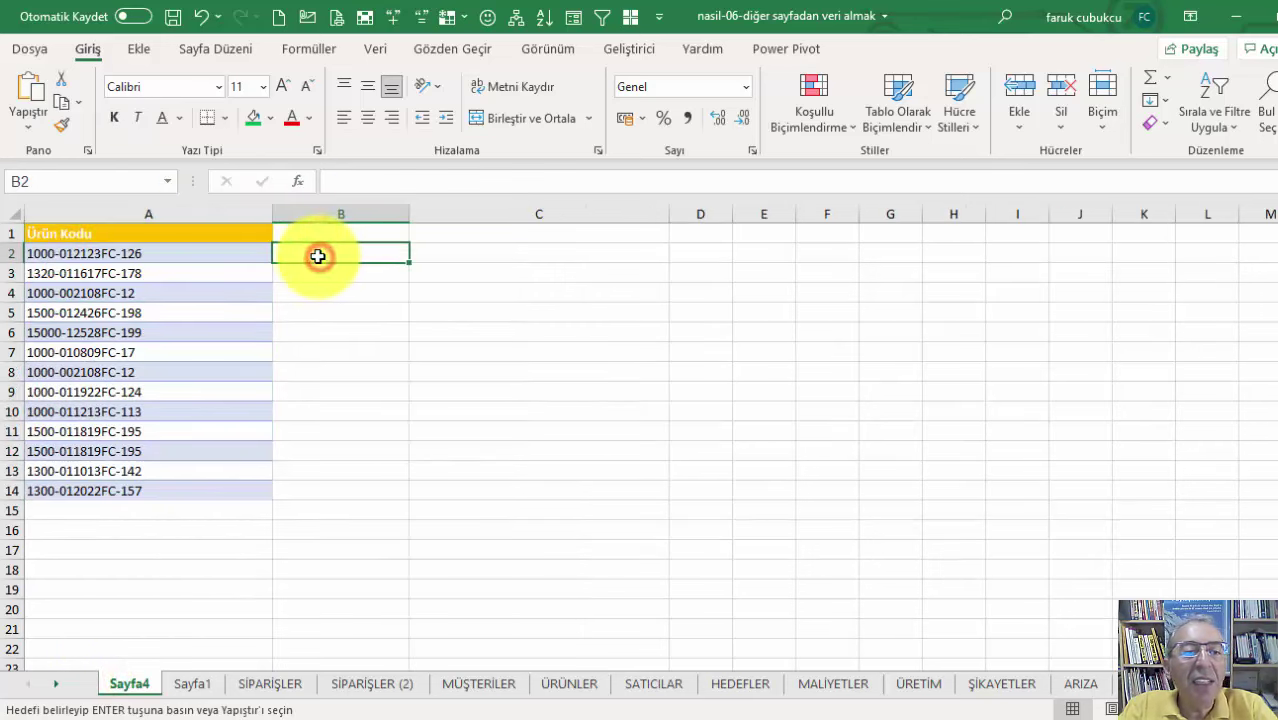
text(TUTAR)
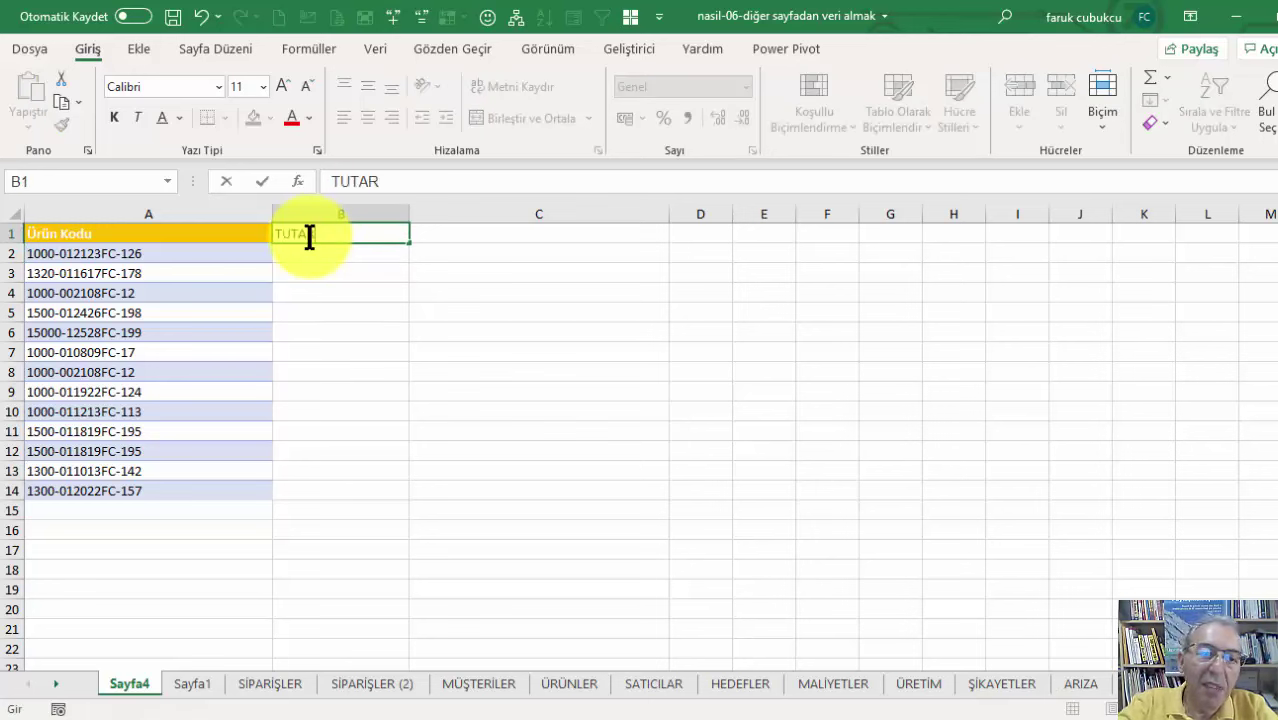
key(Return)
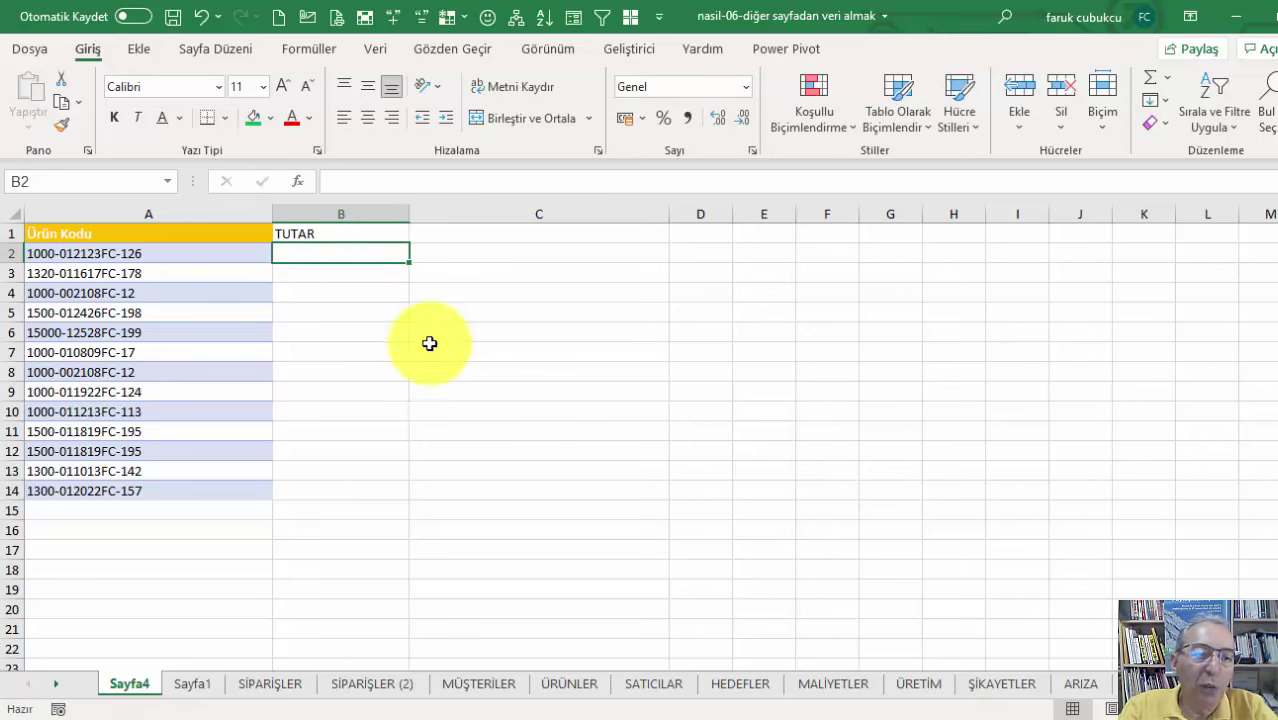
Step: On Sayfa4, move the product codes in rows 7 to 9 below row 14
click(251, 684)
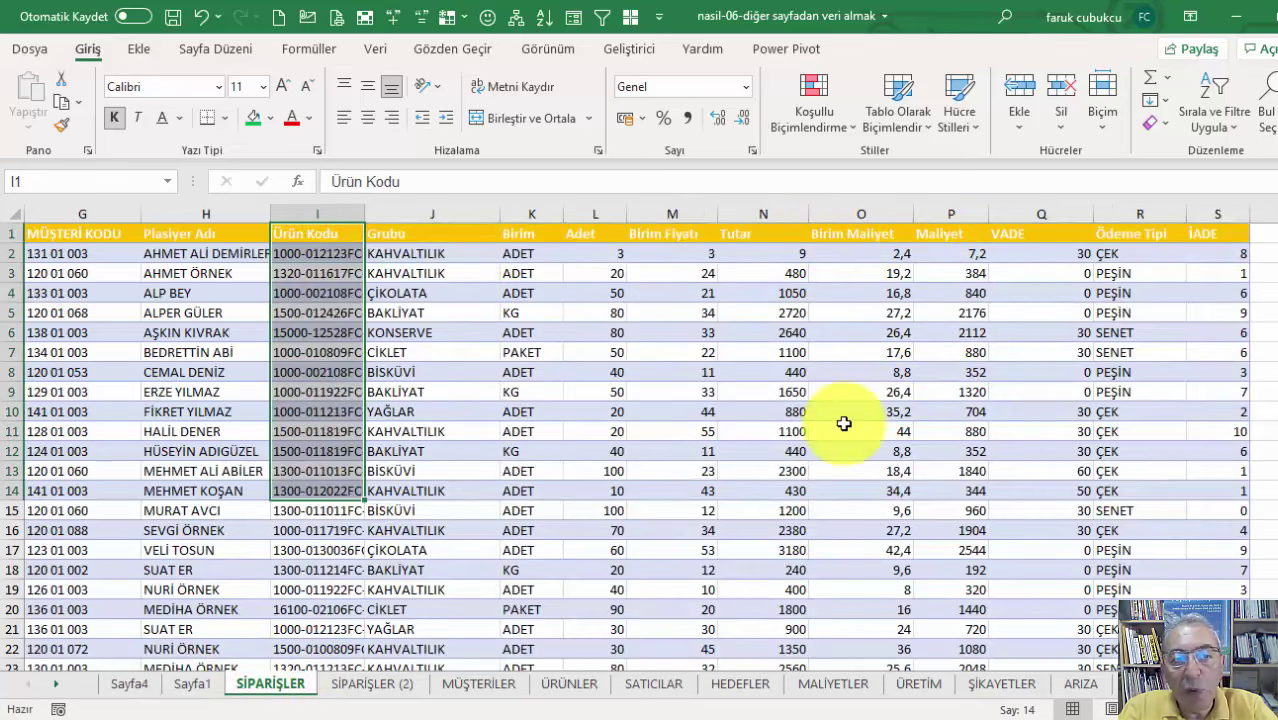
click(124, 685)
click(150, 352)
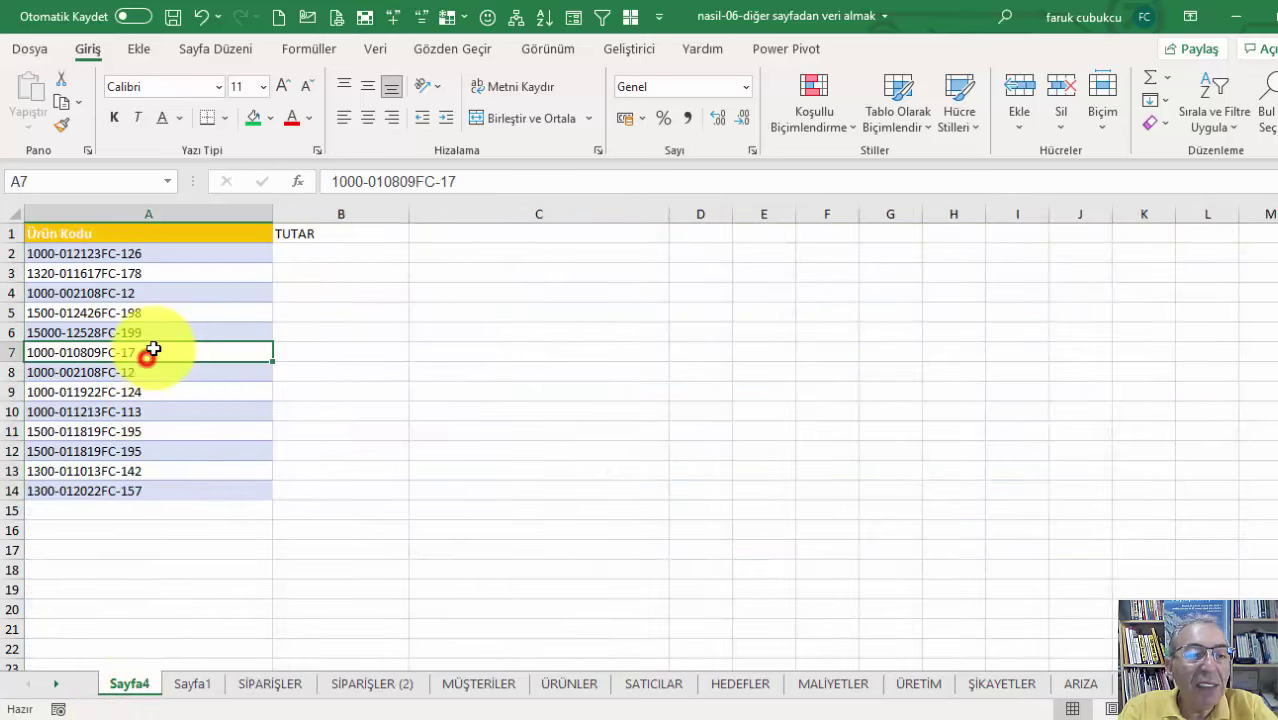
mouse_move(155, 355)
mouse_down()
mouse_move(179, 362)
mouse_move(176, 392)
mouse_up()
drag(175, 403, 172, 502)
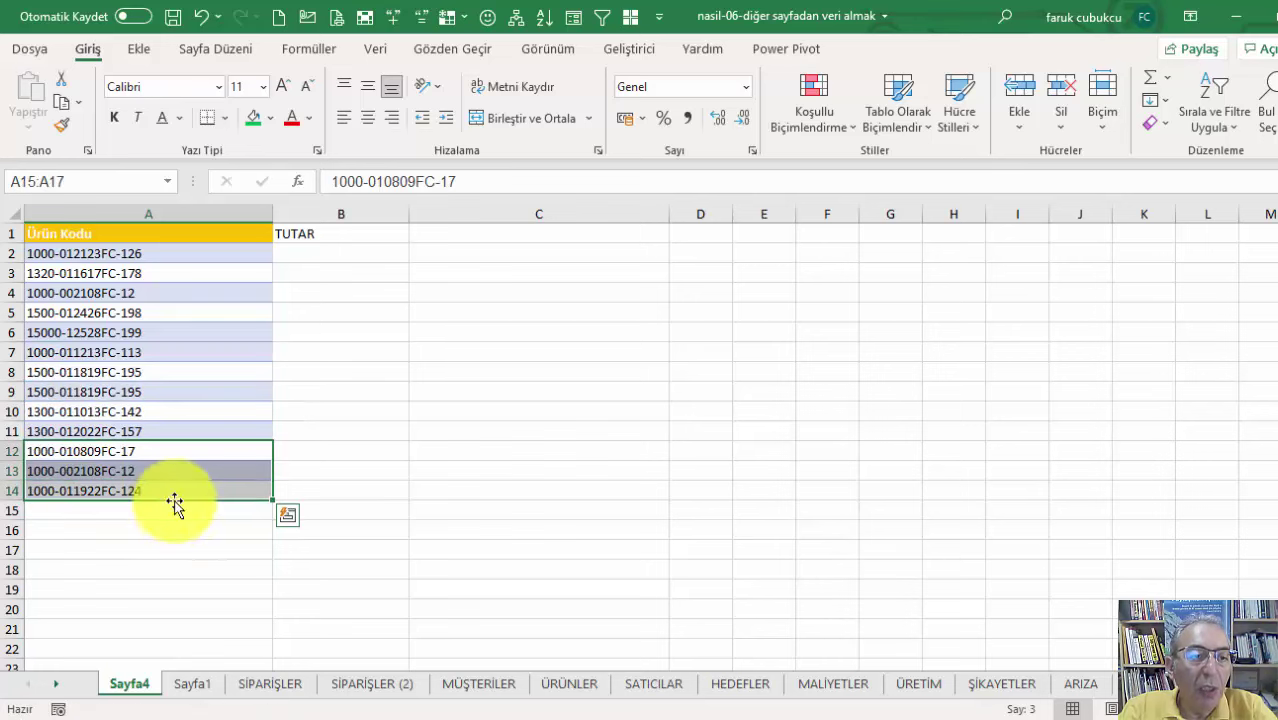
click(211, 345)
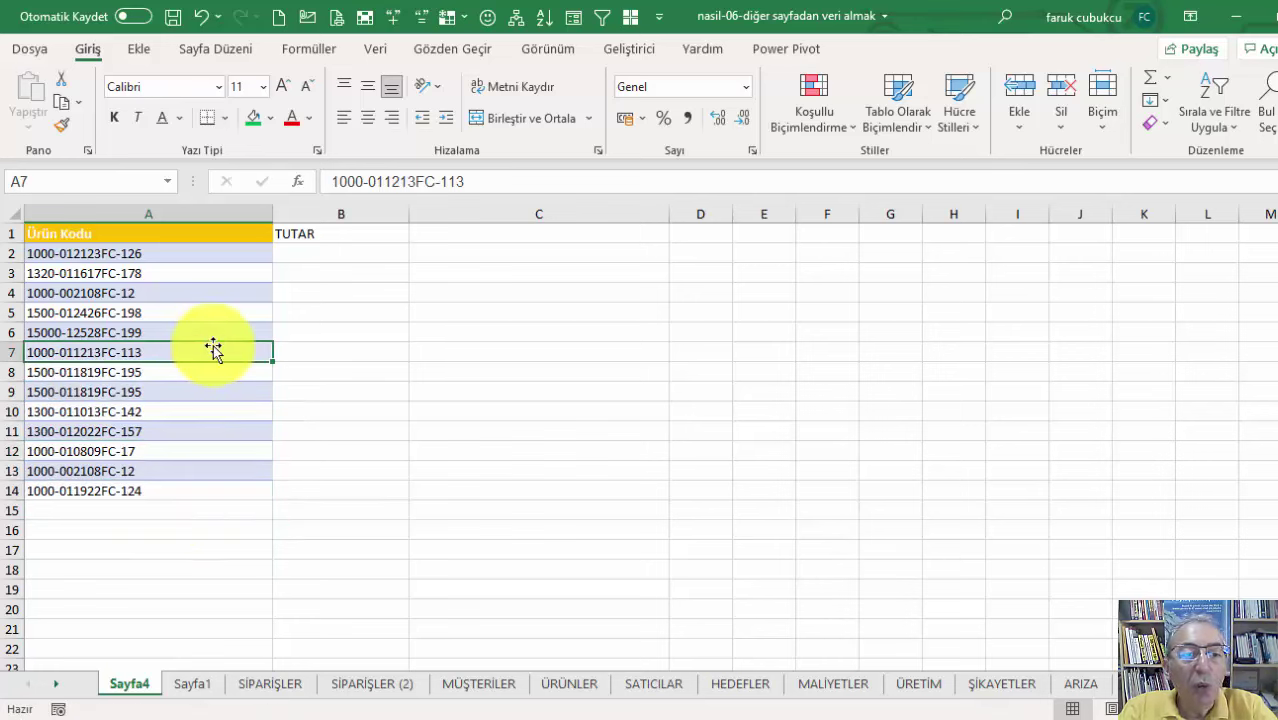
Step: In B2, enter =DÜŞEYARA(A2;SİPARİŞLER!I:N;6;0) to fetch the product's Tutar, 9
click(316, 248)
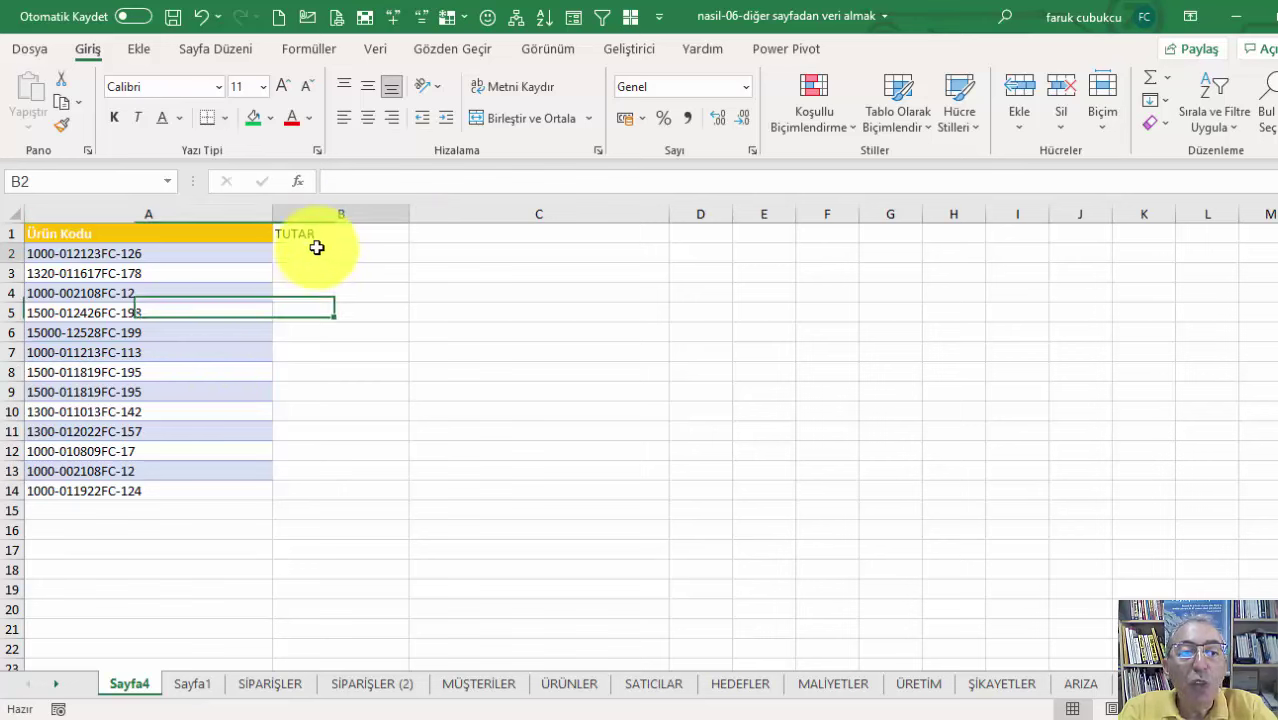
text(=D)
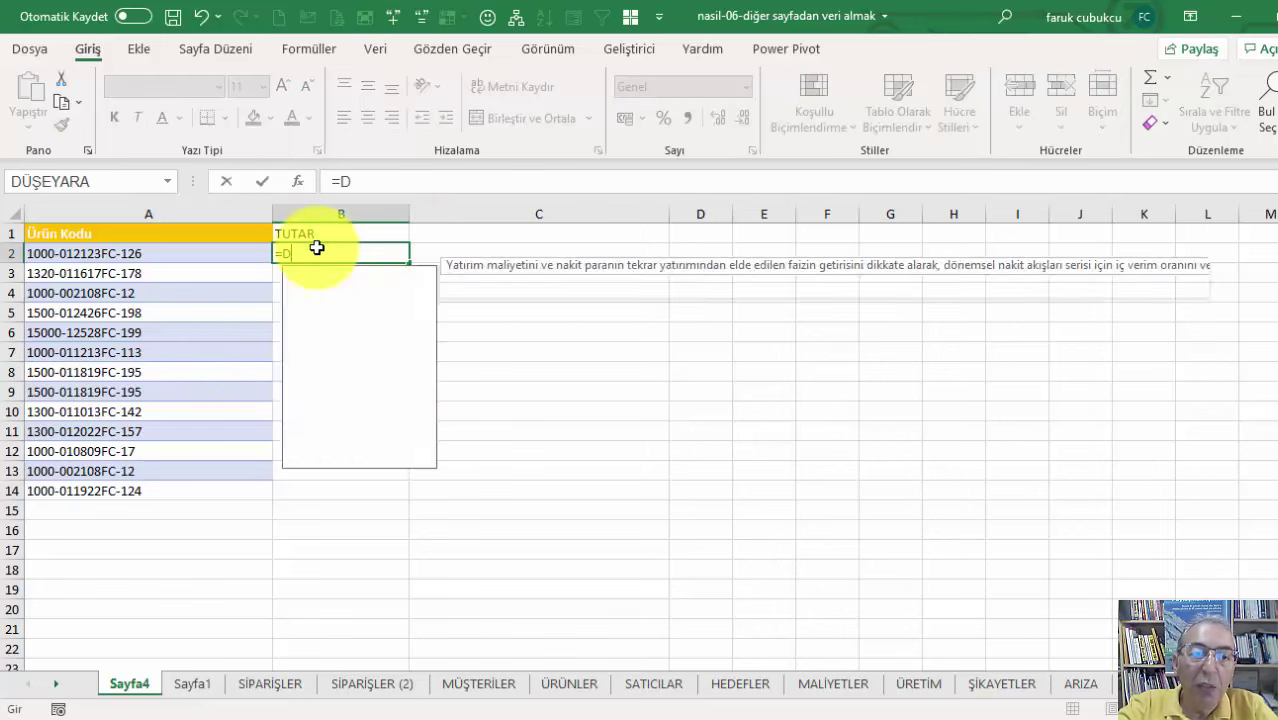
text(Ü)
key(Tab)
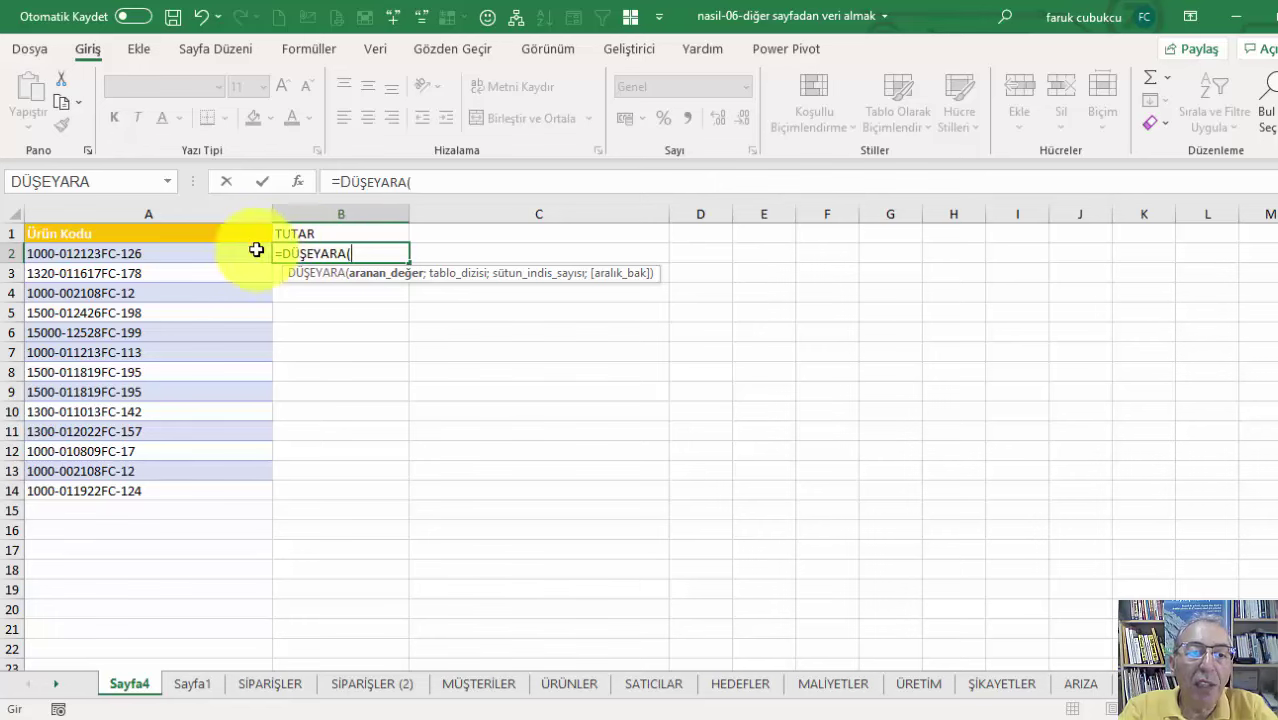
click(242, 252)
text(;)
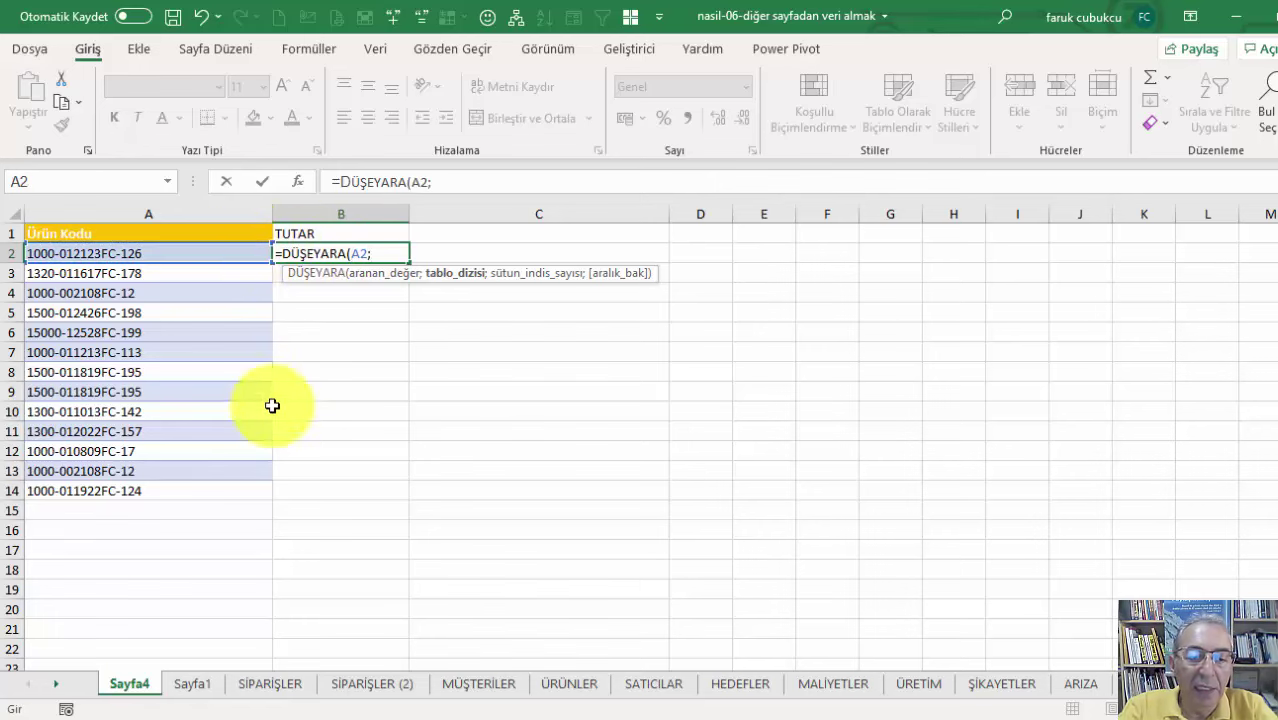
click(274, 682)
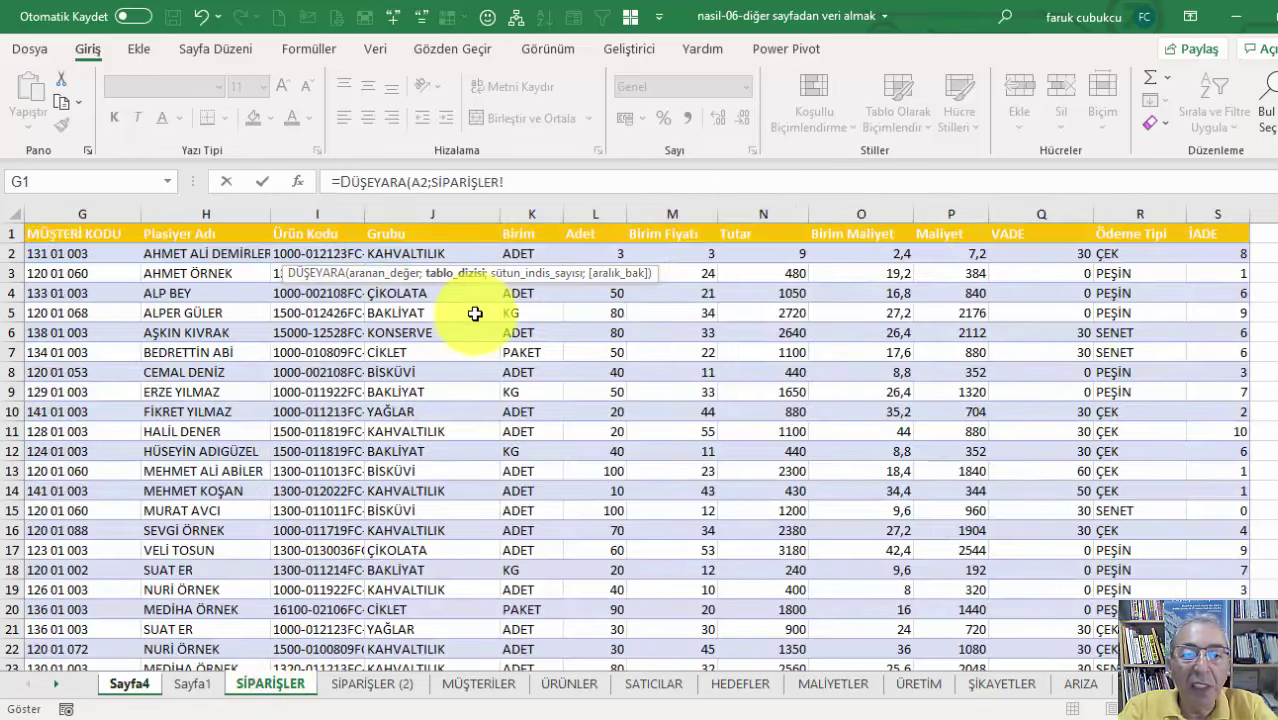
drag(329, 207, 742, 199)
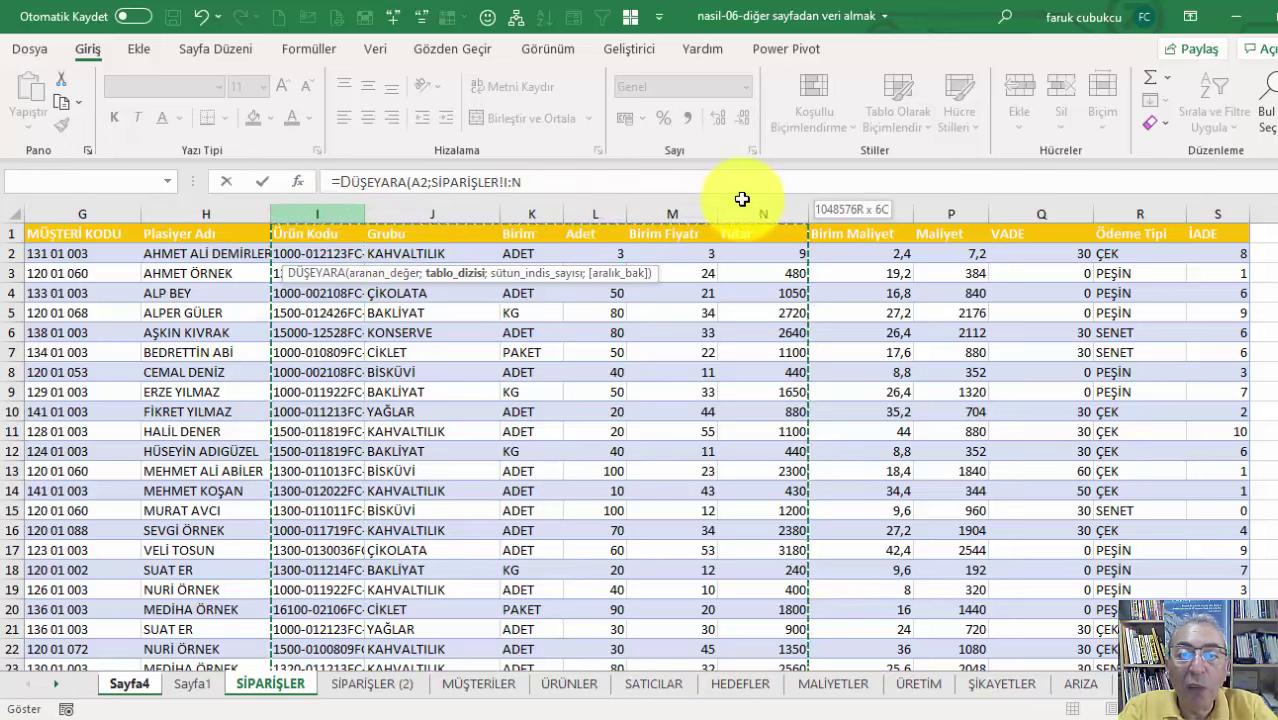
mouse_move(742, 199)
mouse_down()
mouse_move(684, 221)
mouse_move(771, 221)
mouse_up()
click(627, 187)
text(;6)
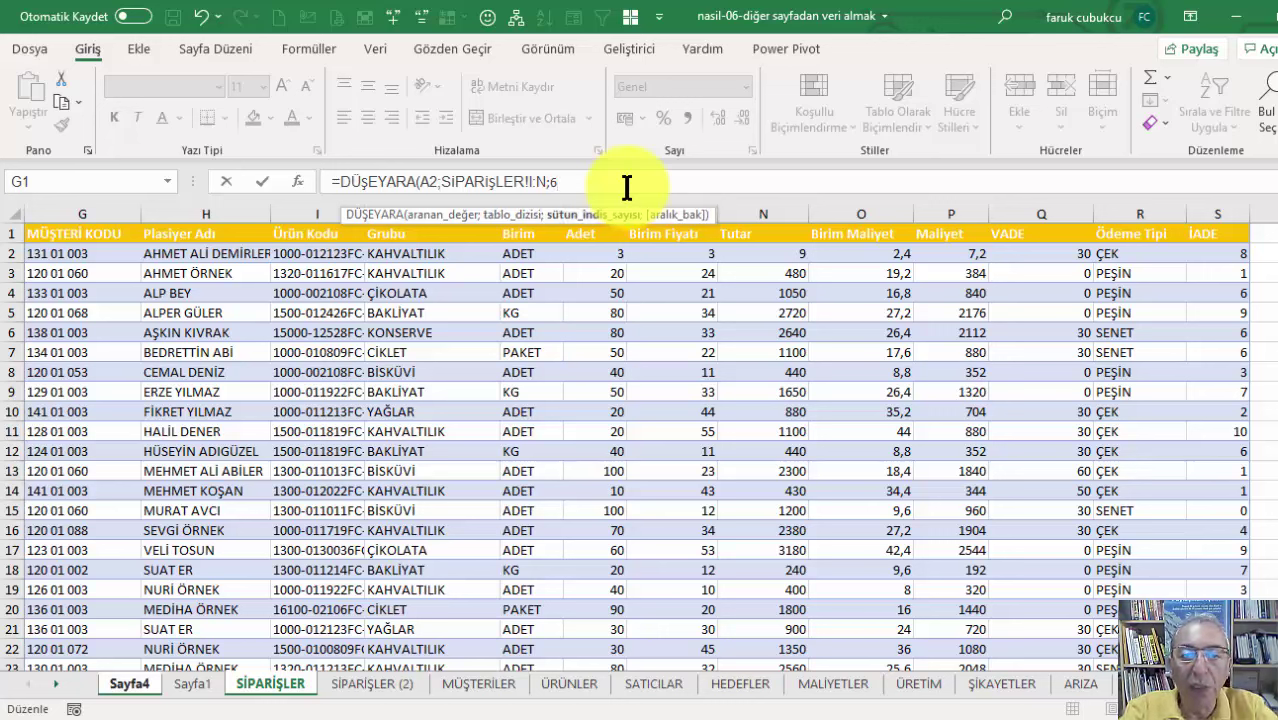
text(;0)
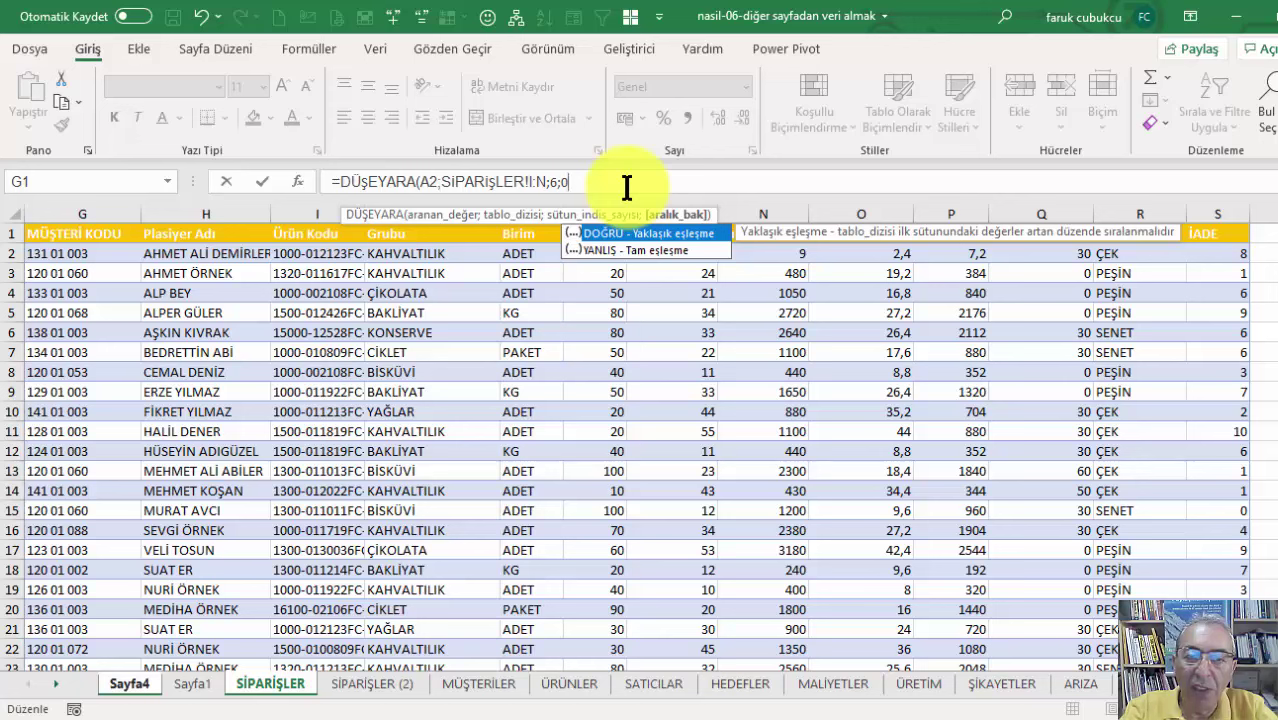
key(Down)
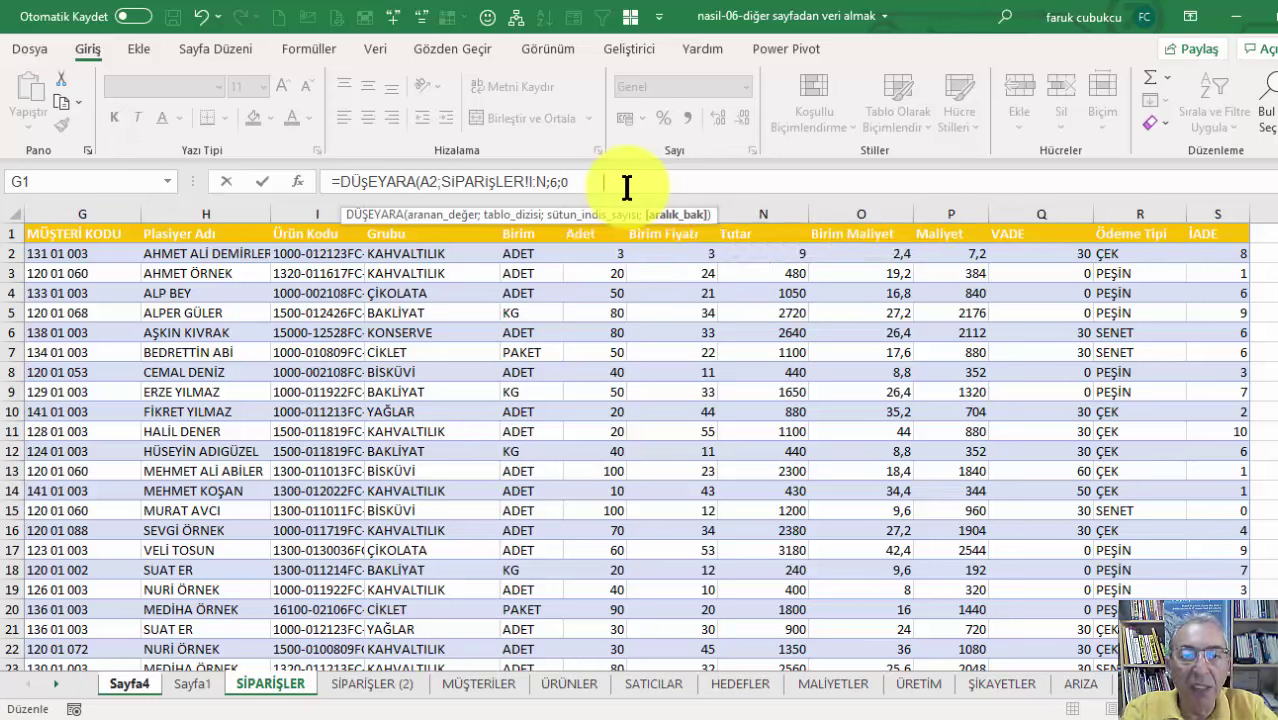
key(Return)
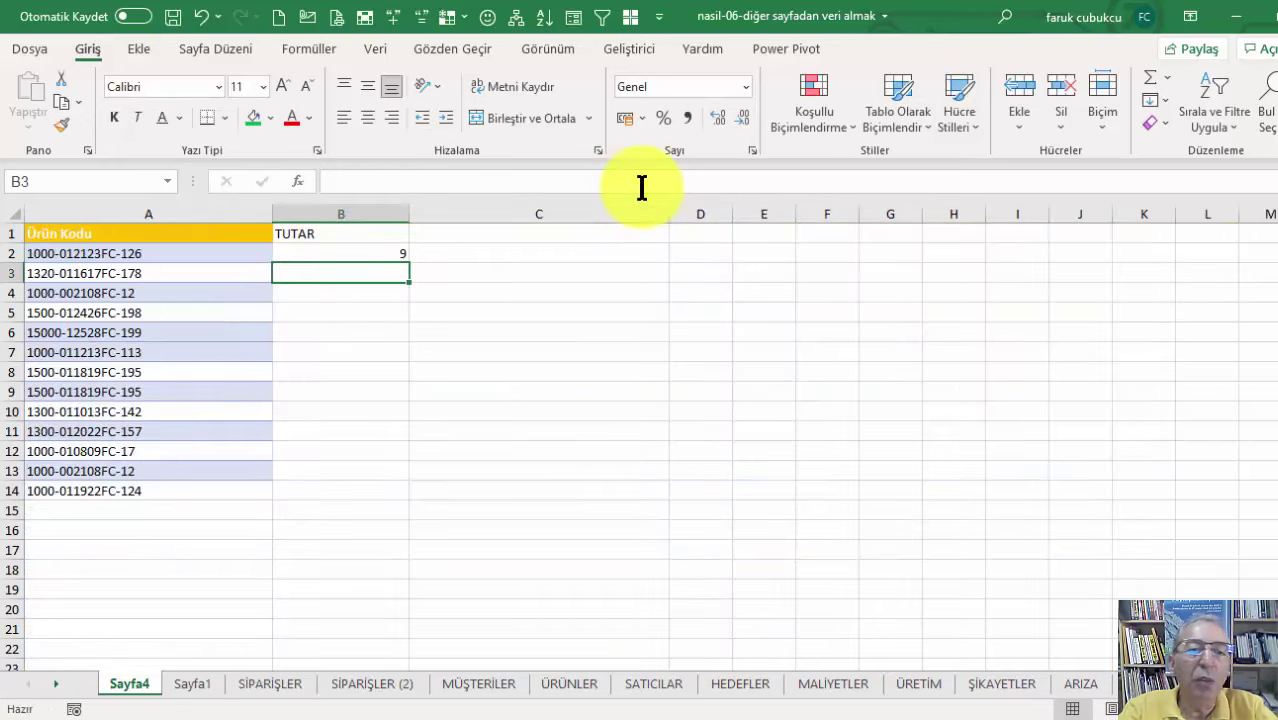
Step: Fill B2's DÜŞEYARA formula down to B14 and format the TUTAR results as Sayı with two decimals
click(388, 256)
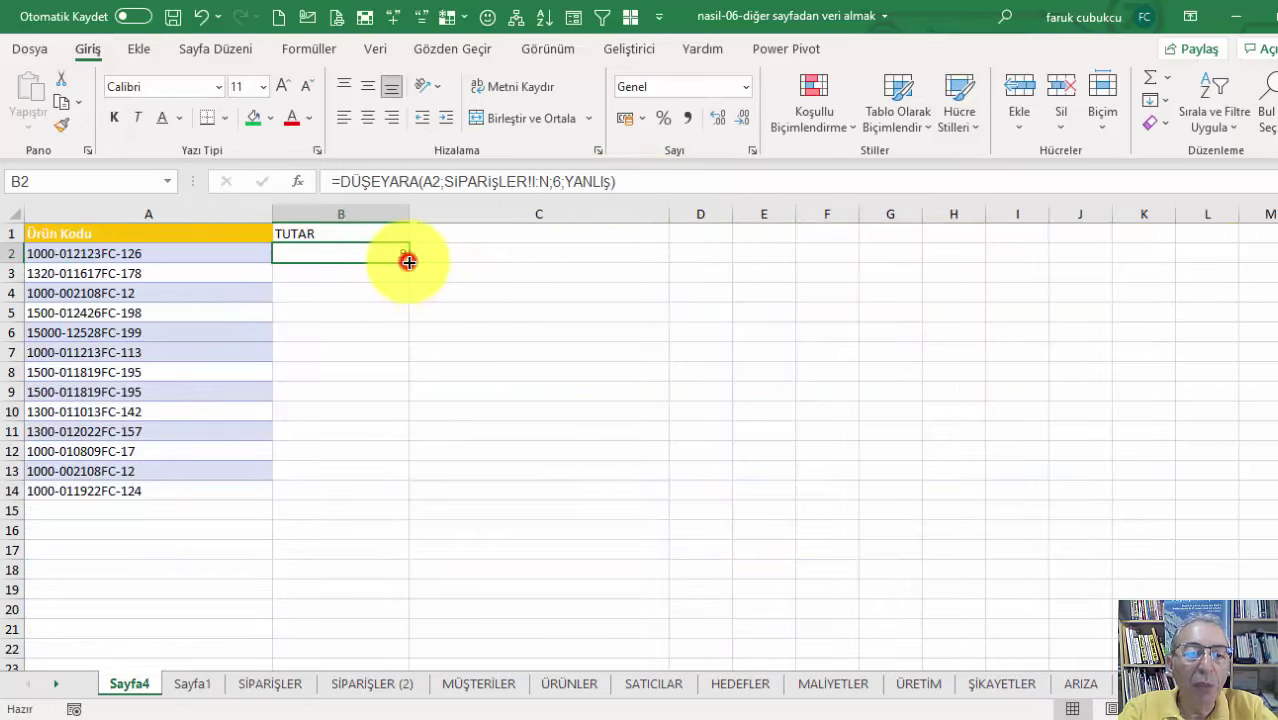
double_click(407, 262)
key(ctrl+shift+1)
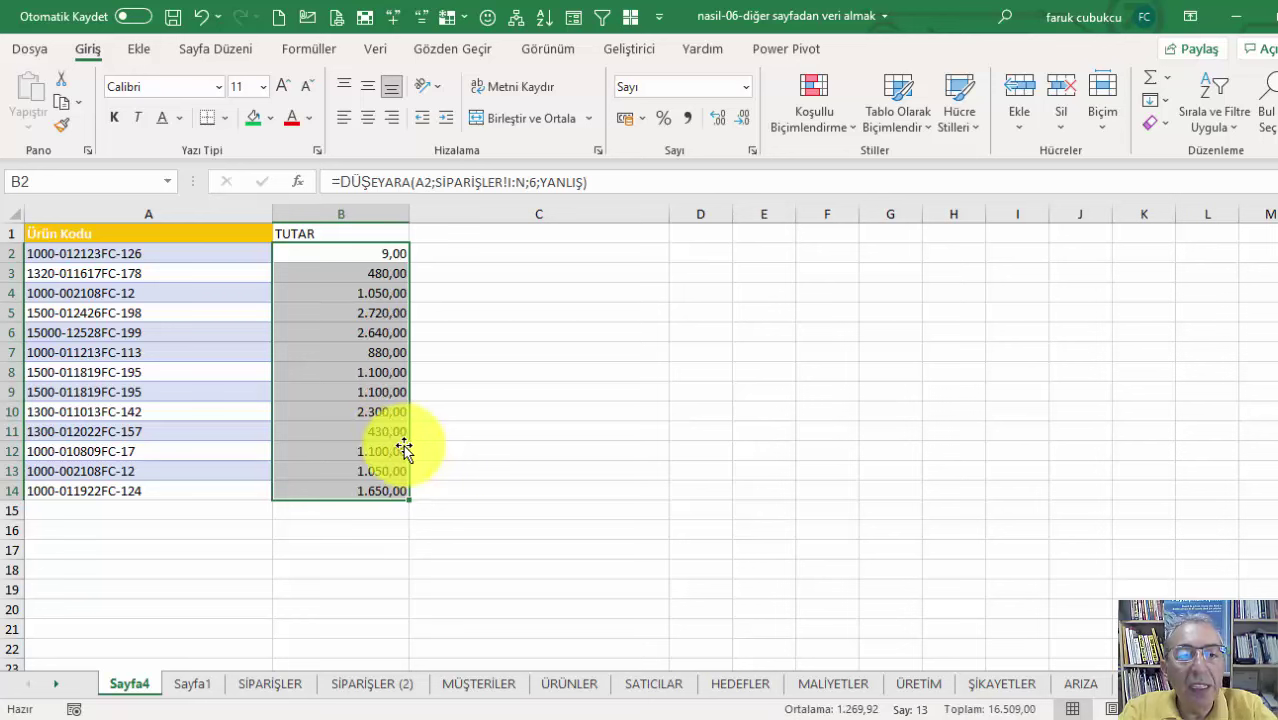
click(352, 313)
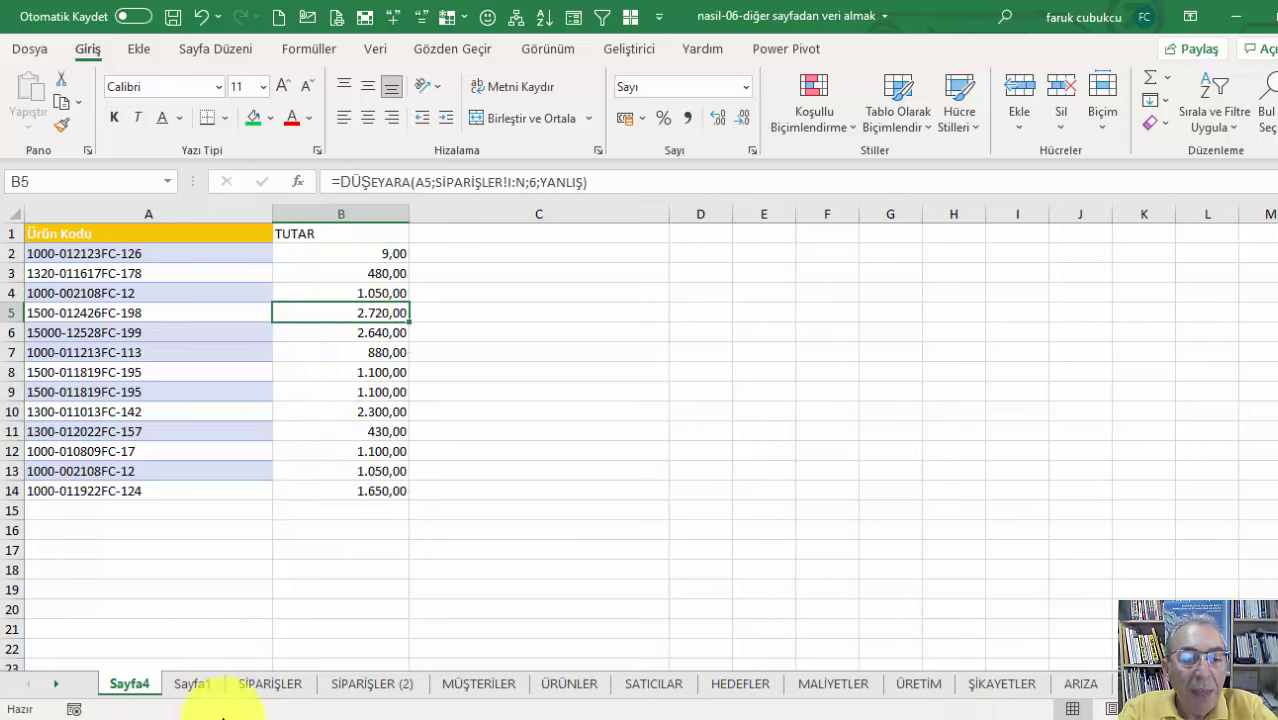
Step: Browse the SİPARİŞLER and Sayfa1 sheets, then return to Sayfa4
click(272, 688)
click(400, 398)
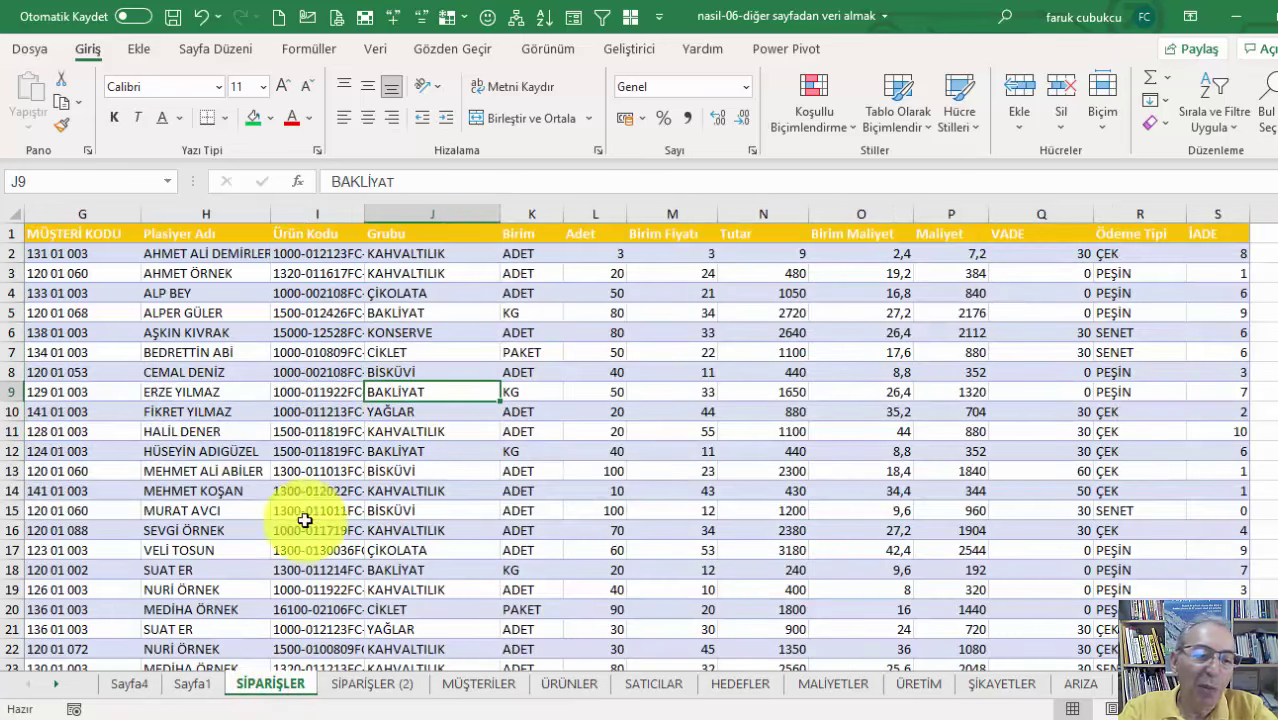
click(188, 688)
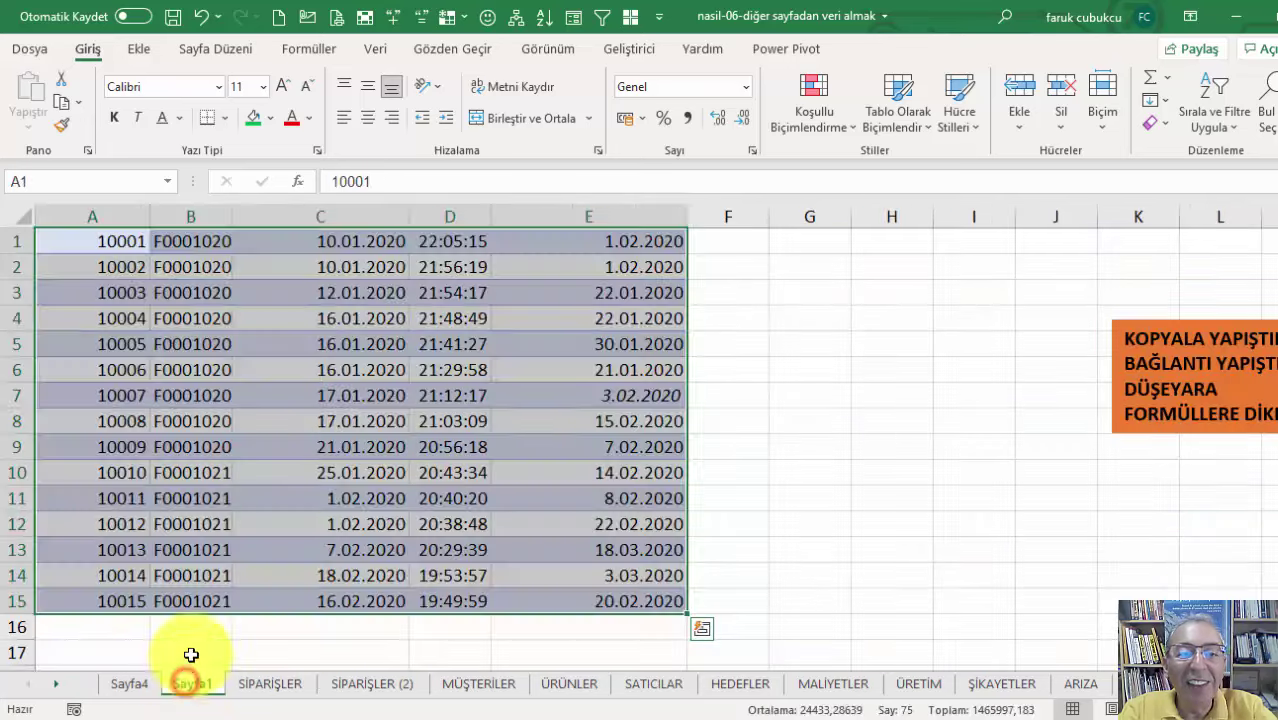
click(365, 421)
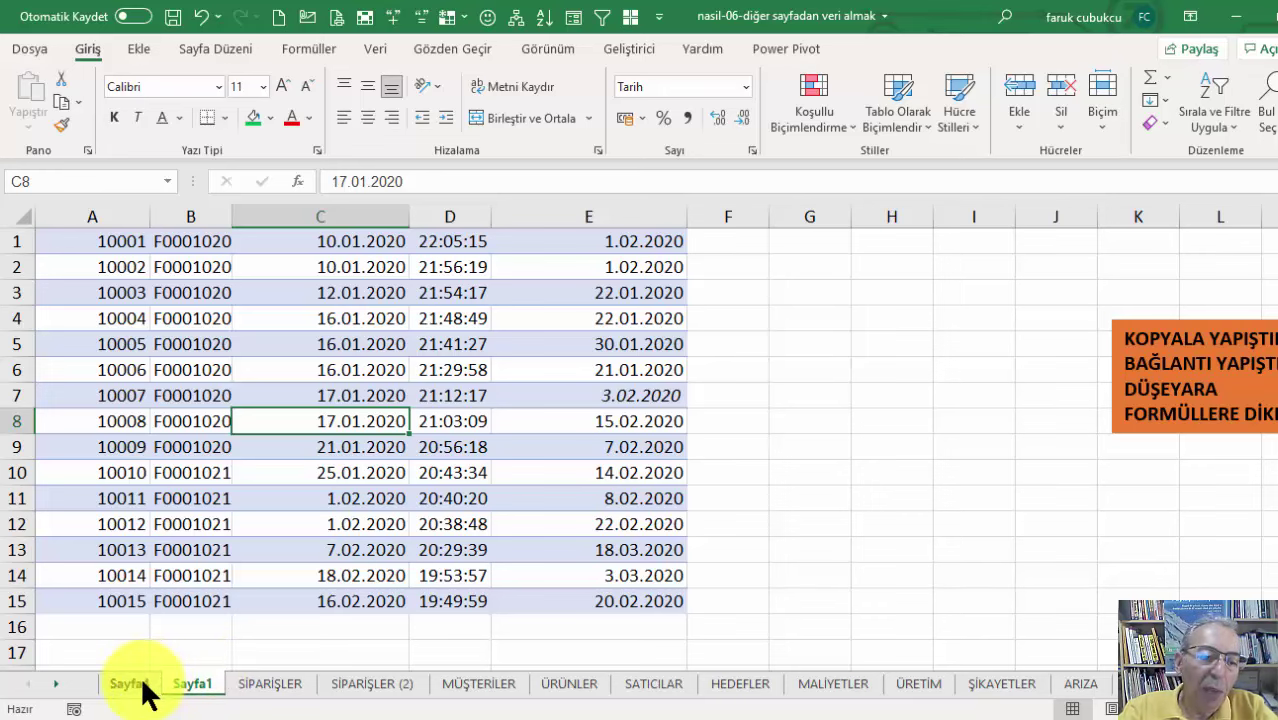
click(136, 686)
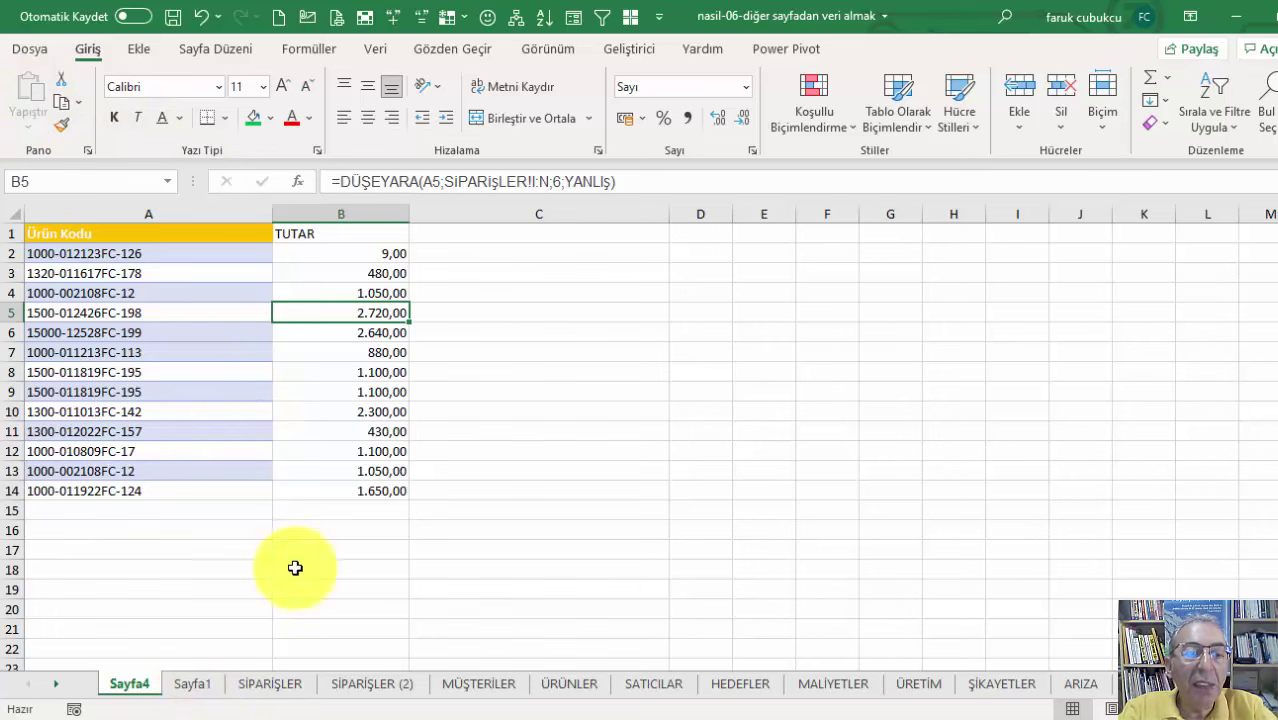
Step: Copy SİPARİŞLER's J1:N10 block and target Sayfa1's F1, but cancel the Yapıştır gallery without pasting
click(270, 682)
drag(495, 233, 760, 411)
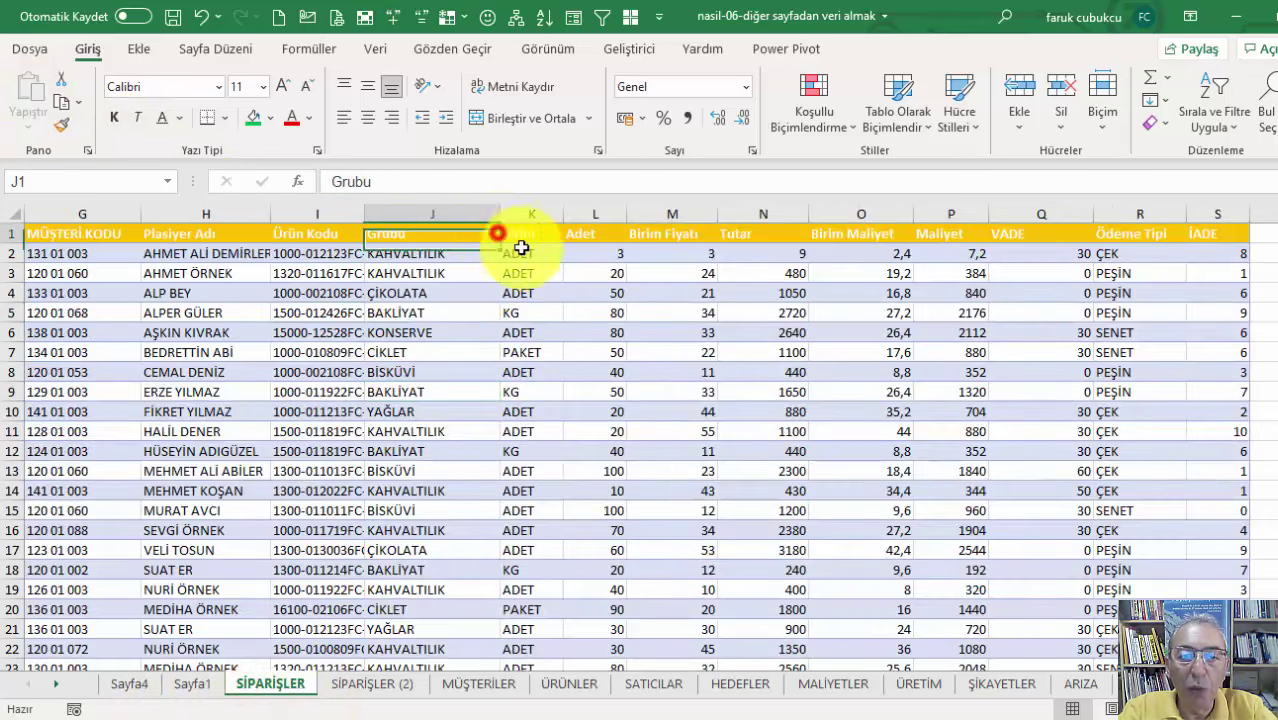
key(ctrl+c)
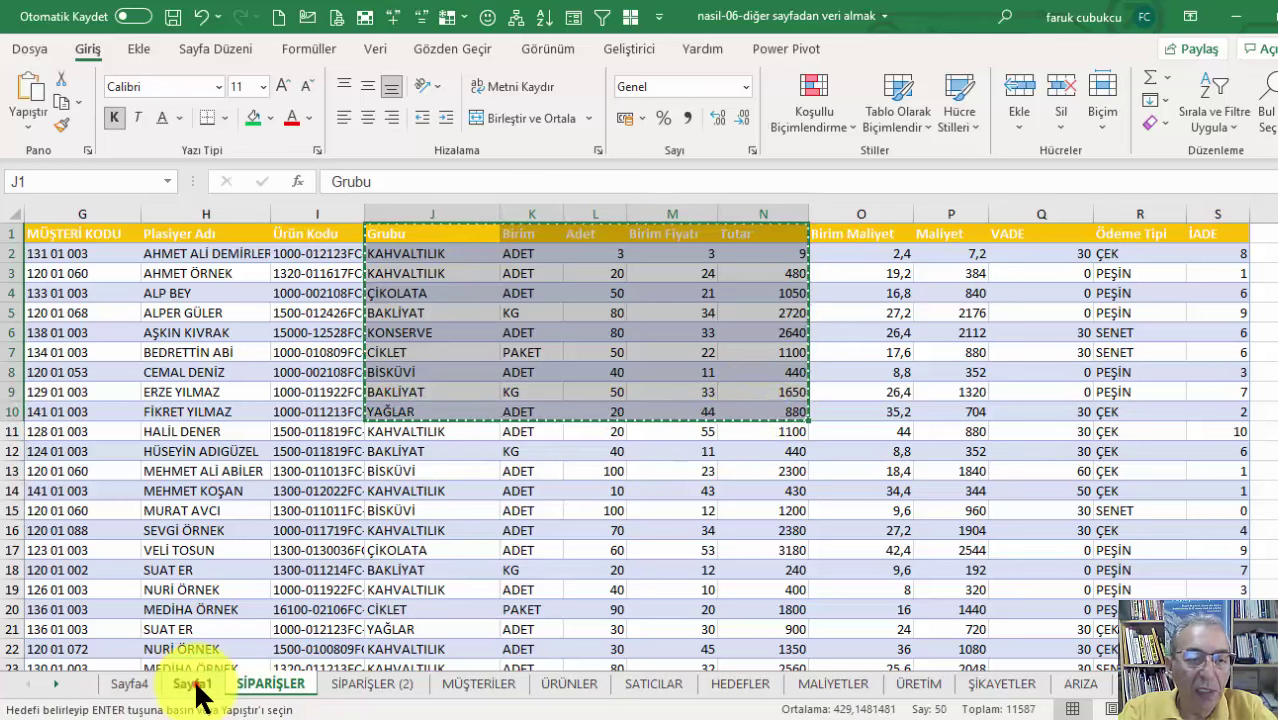
click(193, 683)
click(712, 241)
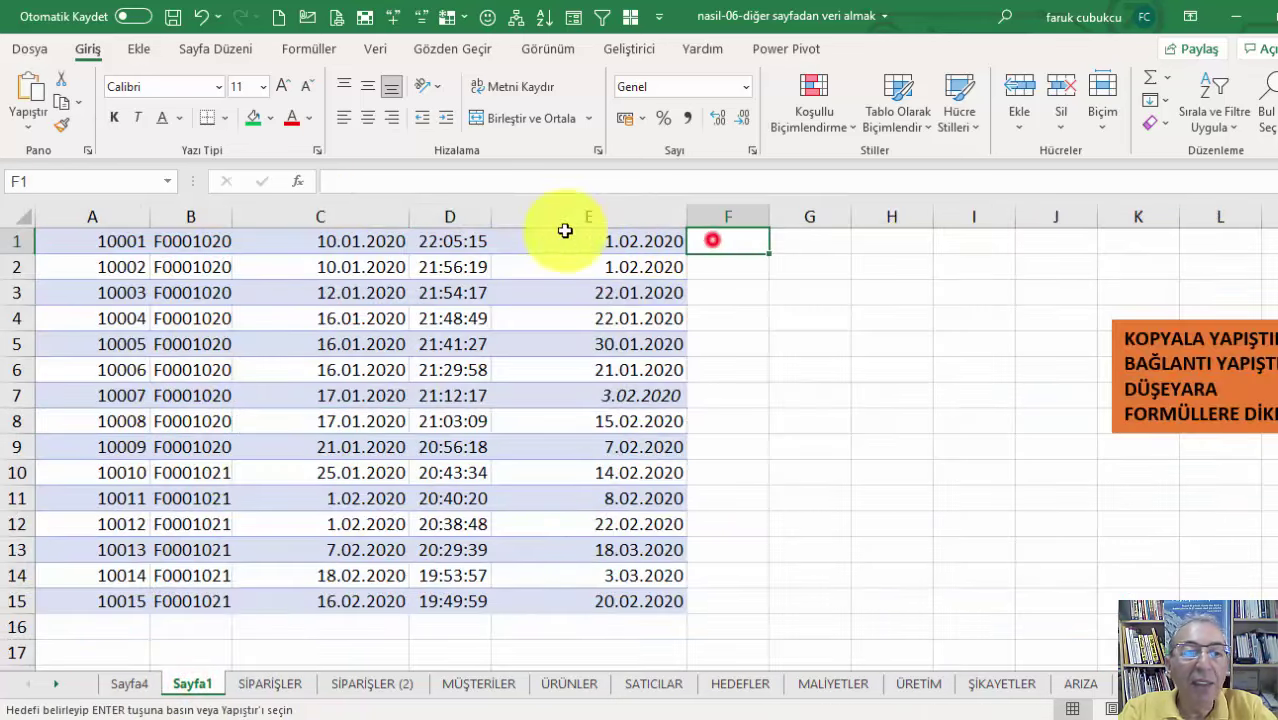
click(28, 127)
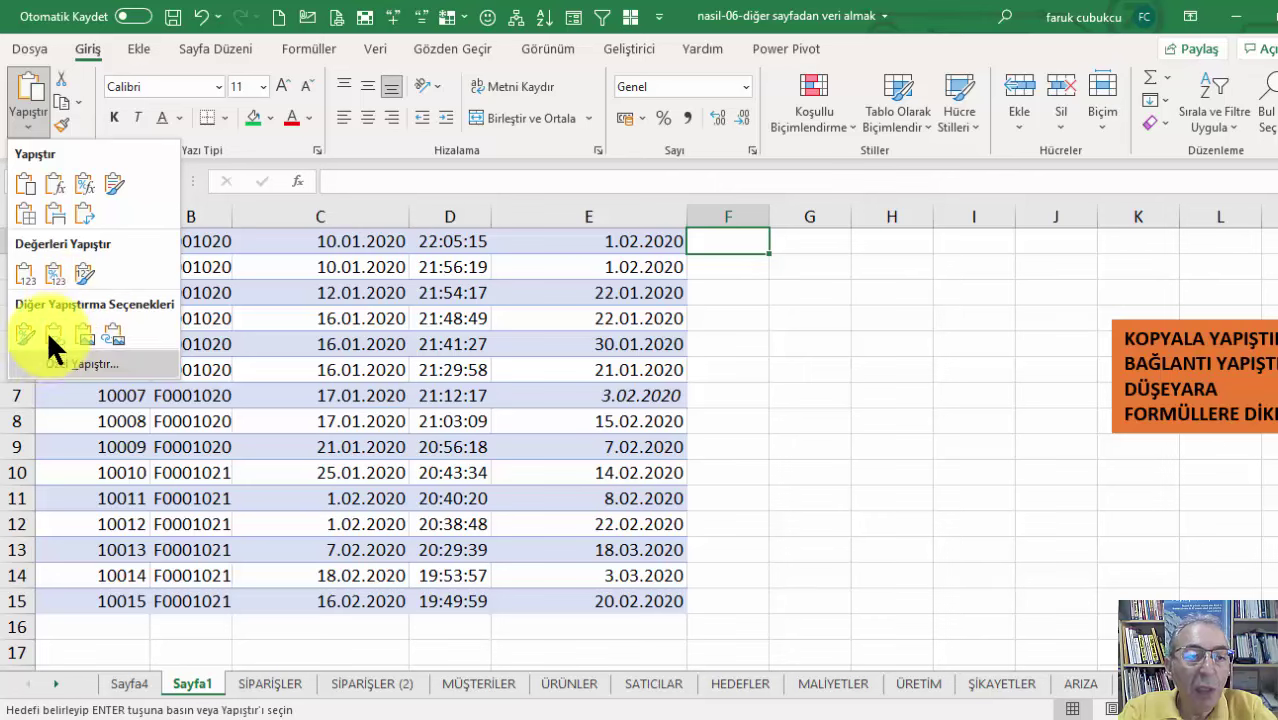
click(120, 450)
Step: Look through Sayfa4 (A7) and SİPARİŞLER (J8), ending on the Sayfa1 sheet
click(130, 690)
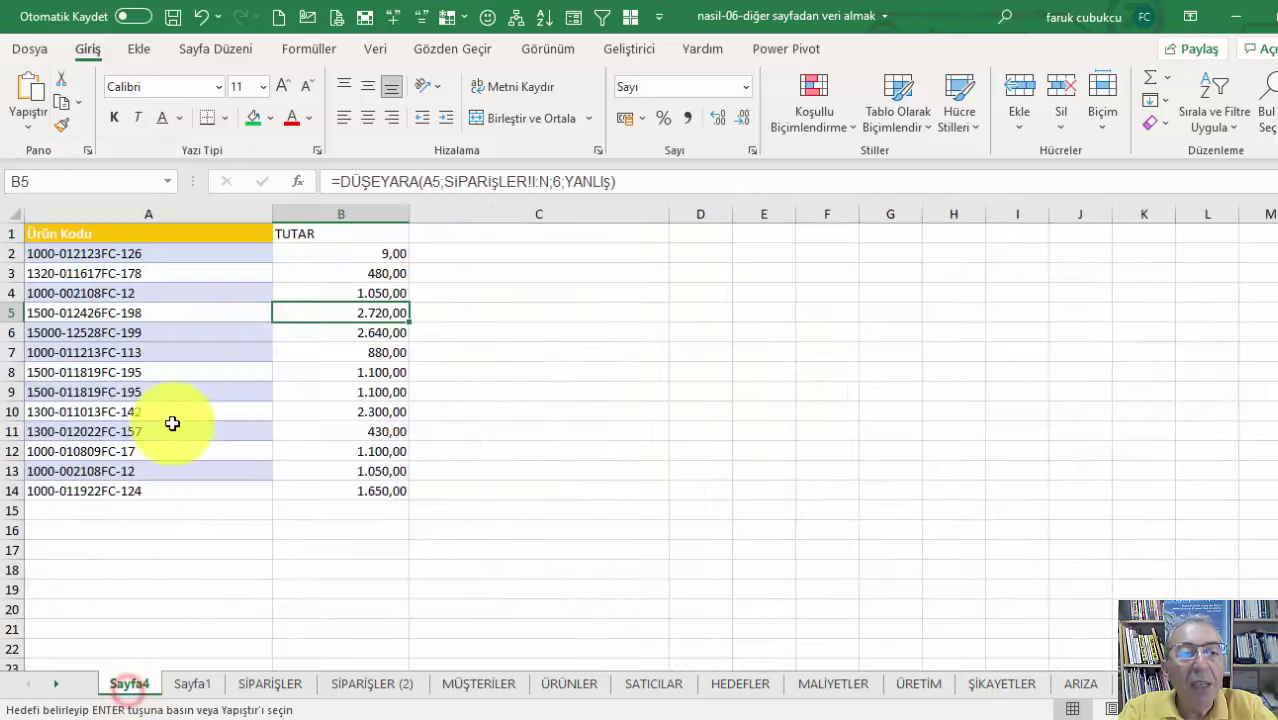
click(174, 354)
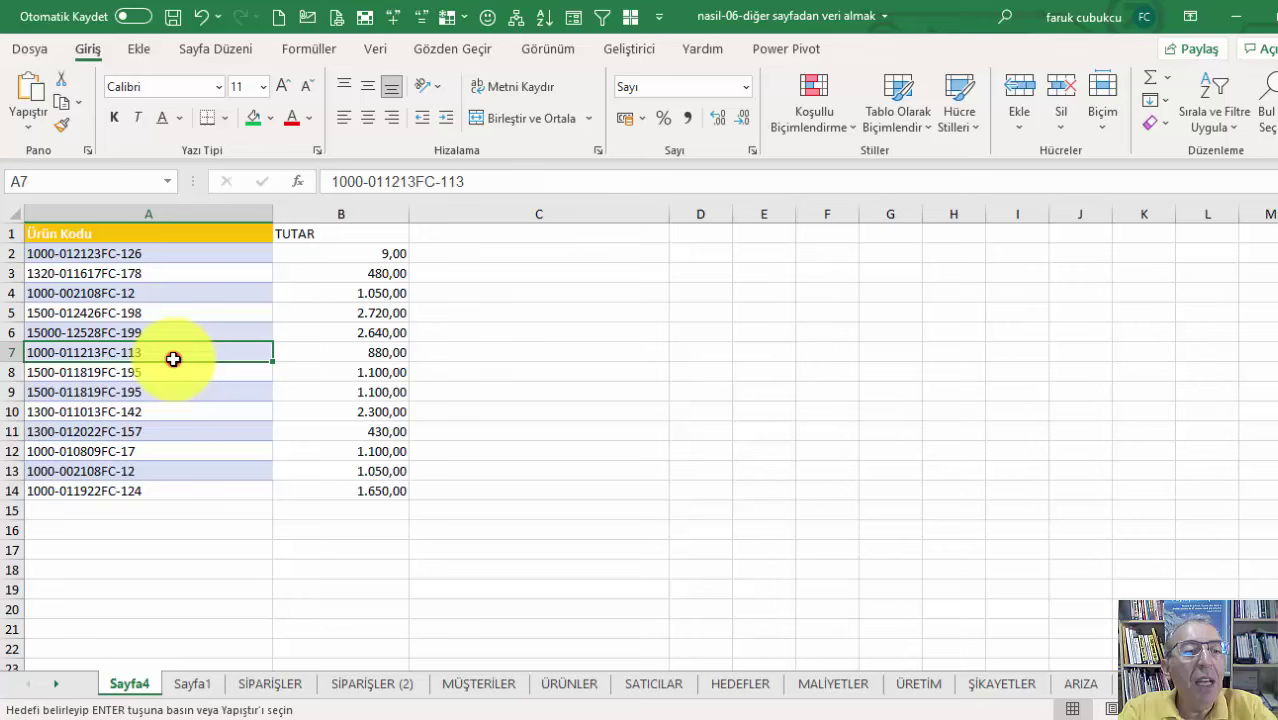
click(280, 688)
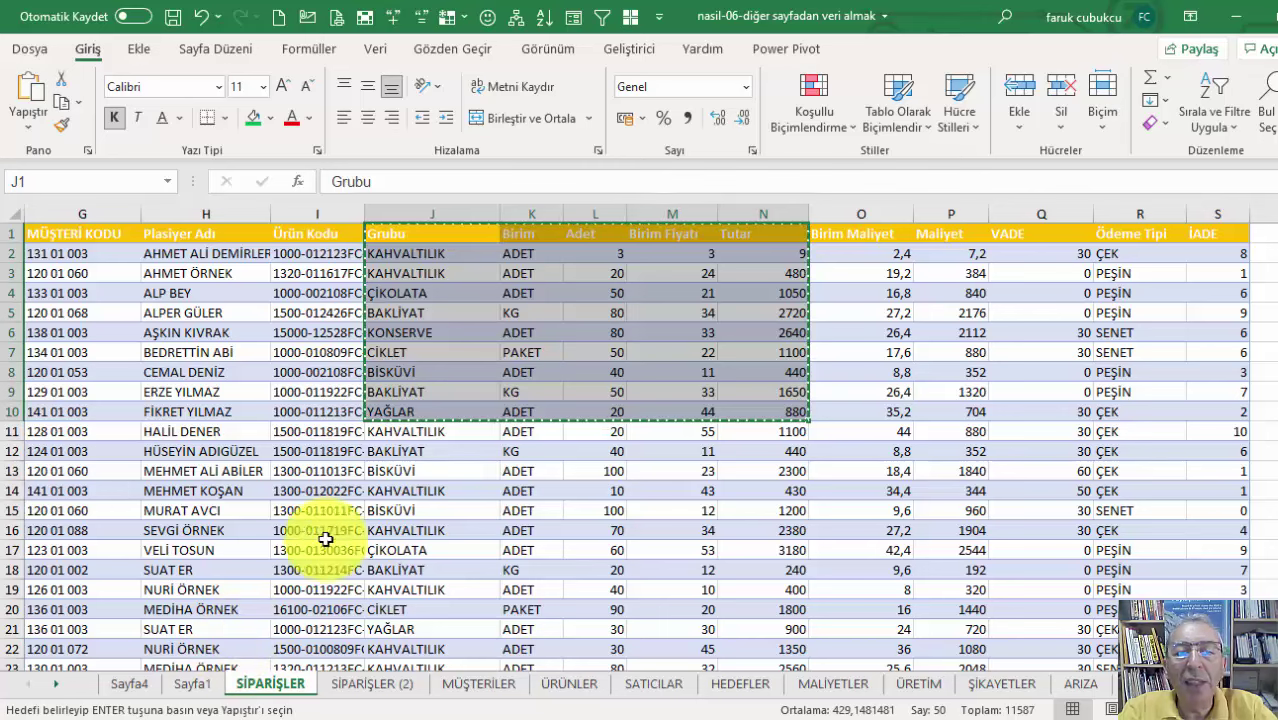
click(419, 379)
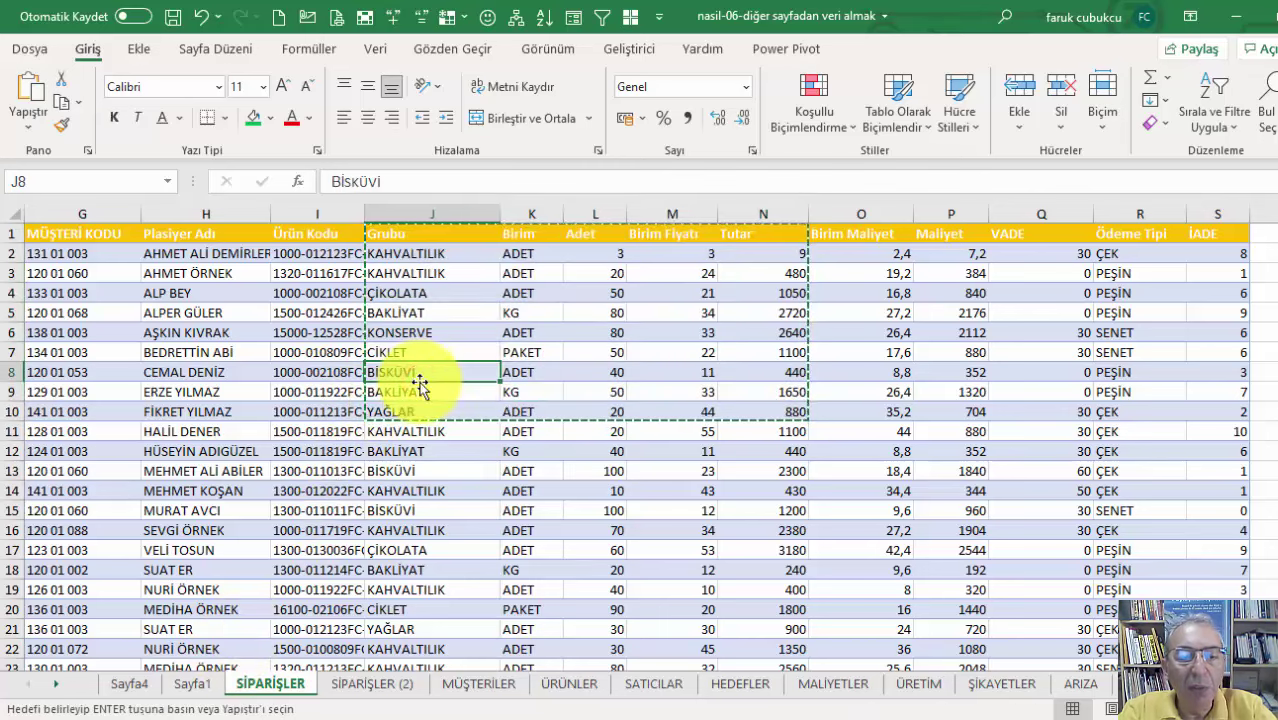
click(129, 684)
click(195, 684)
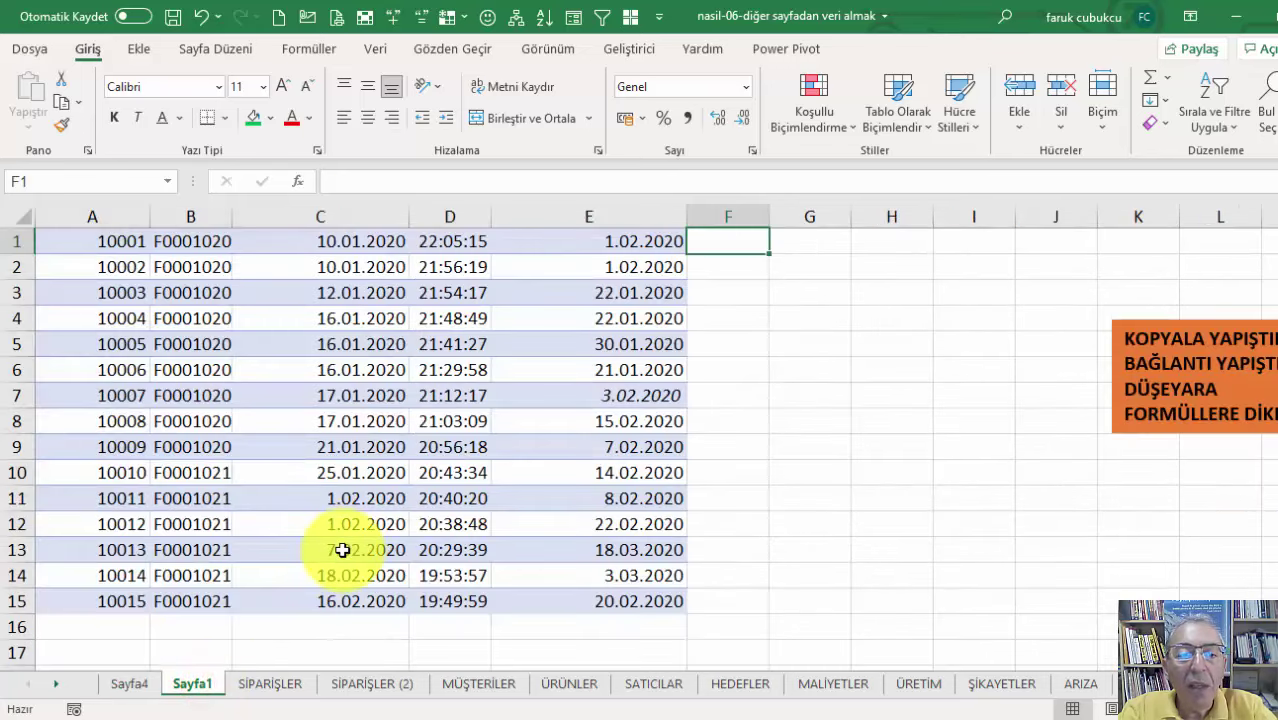
Step: Inspect B2's DÜŞEYARA formula on Sayfa4, comparing it against SİPARİŞLER before returning to Sayfa4
click(129, 684)
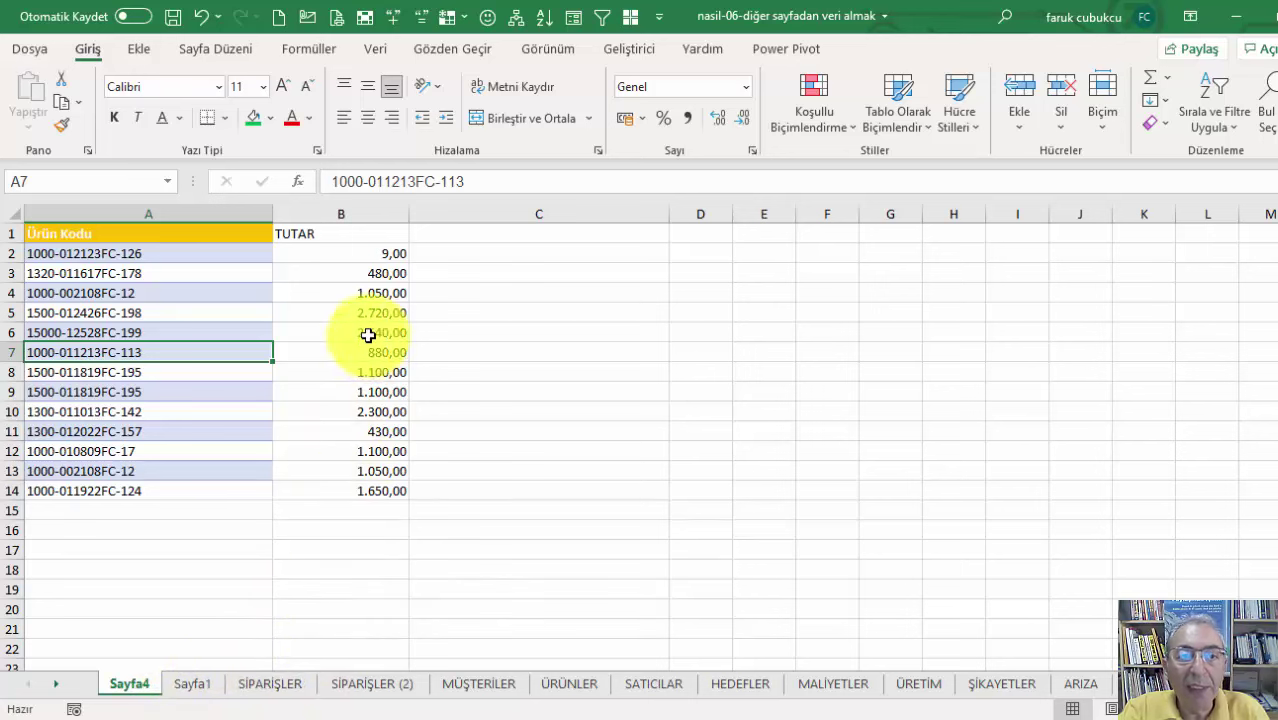
click(368, 254)
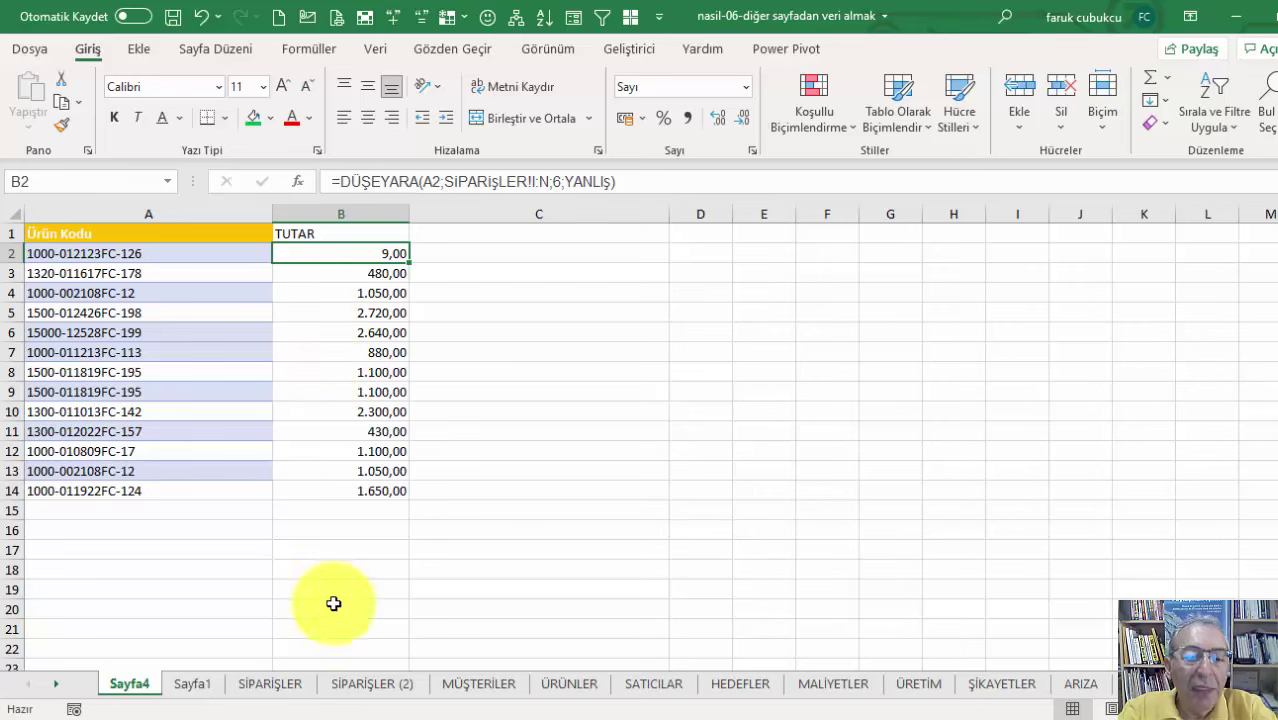
click(272, 686)
click(146, 688)
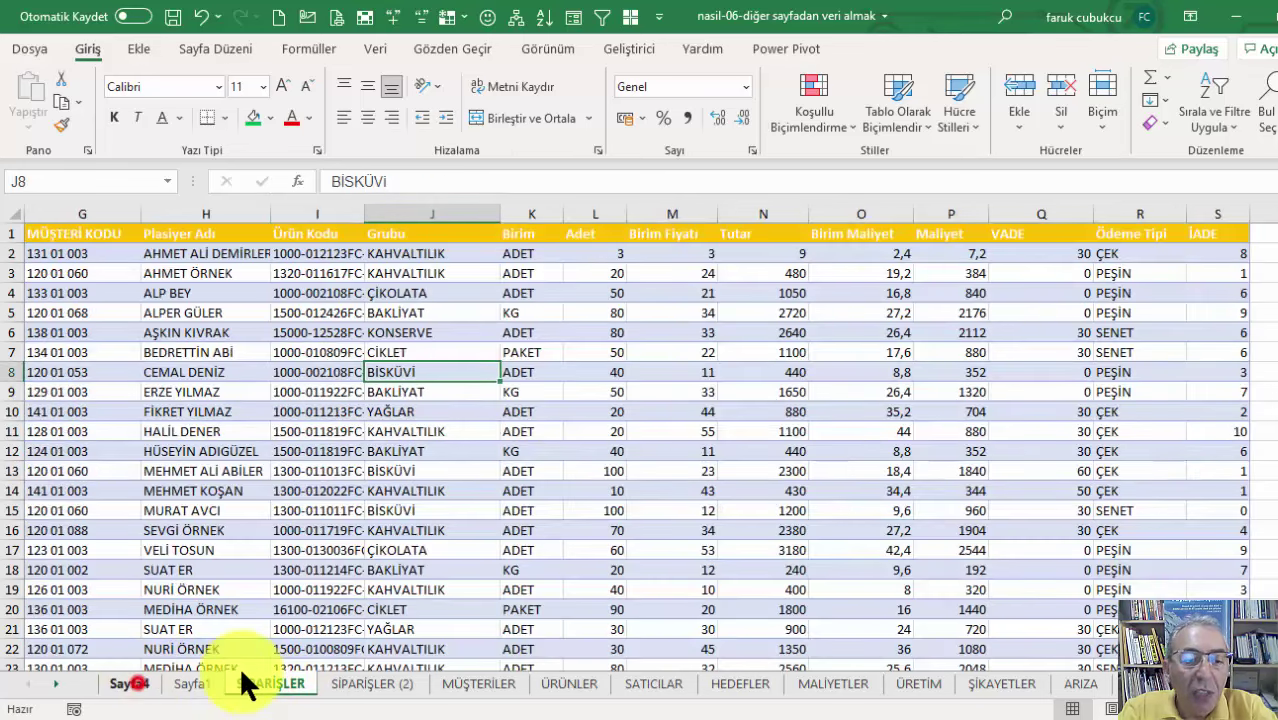
click(271, 686)
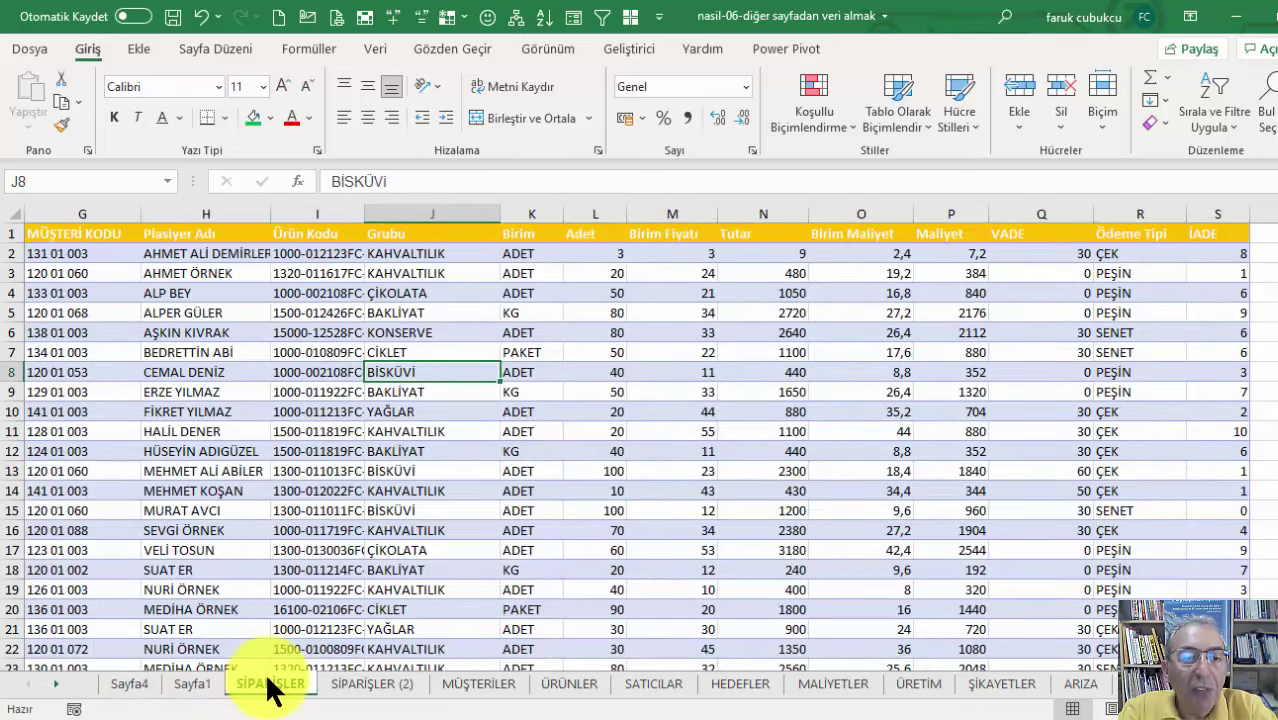
click(135, 688)
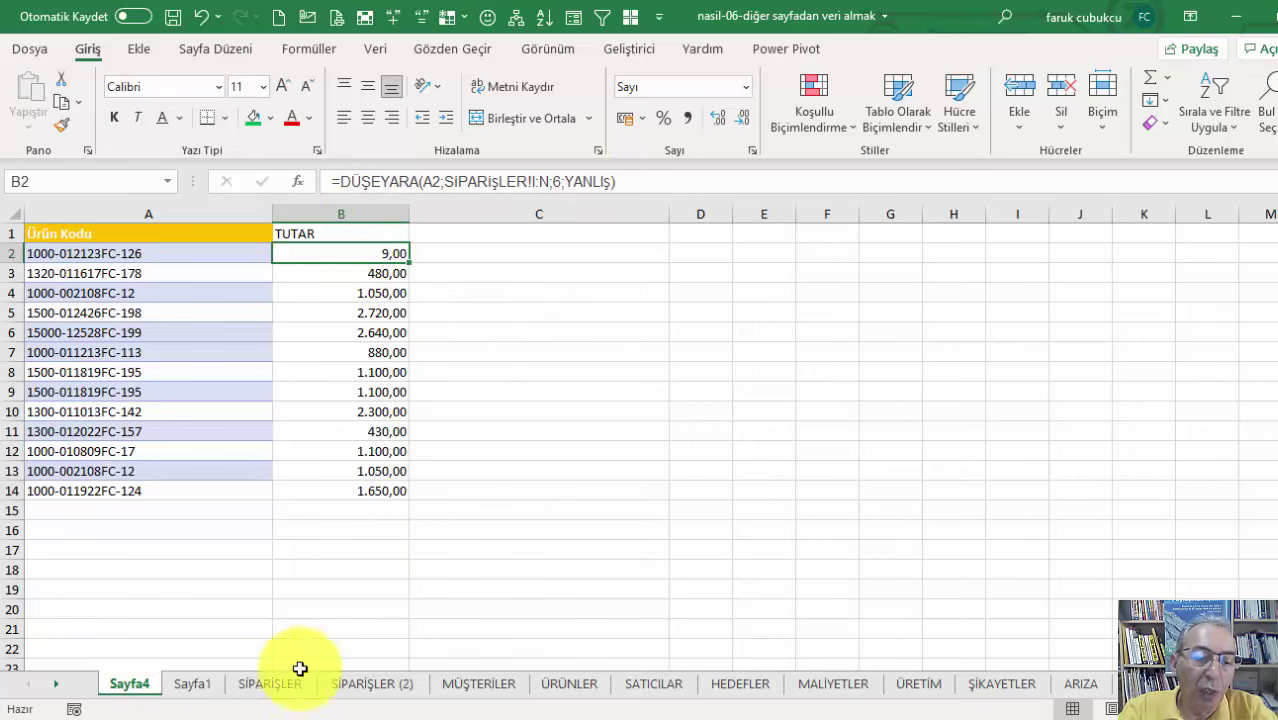
Step: Delete the SİPARİŞLER sheet with Sil, confirm, and view the #BAŞV! errors in Sayfa4's B2:B14
click(262, 686)
right_click(262, 686)
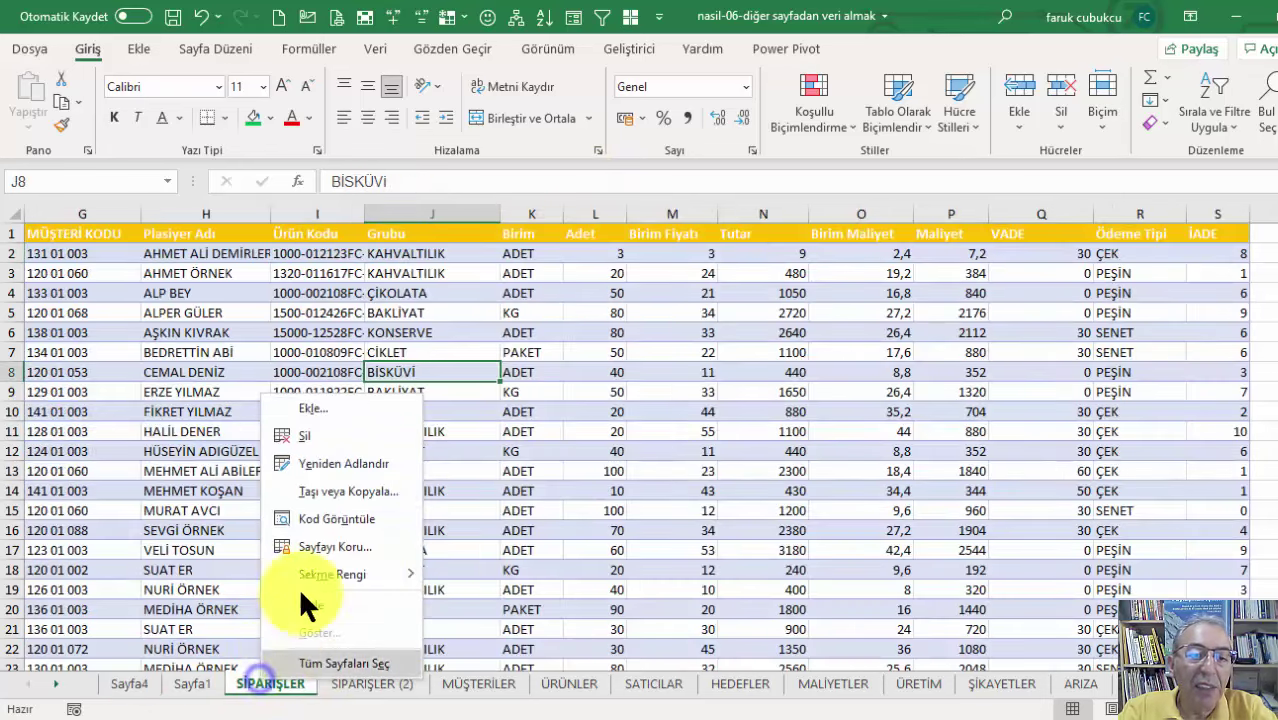
click(340, 436)
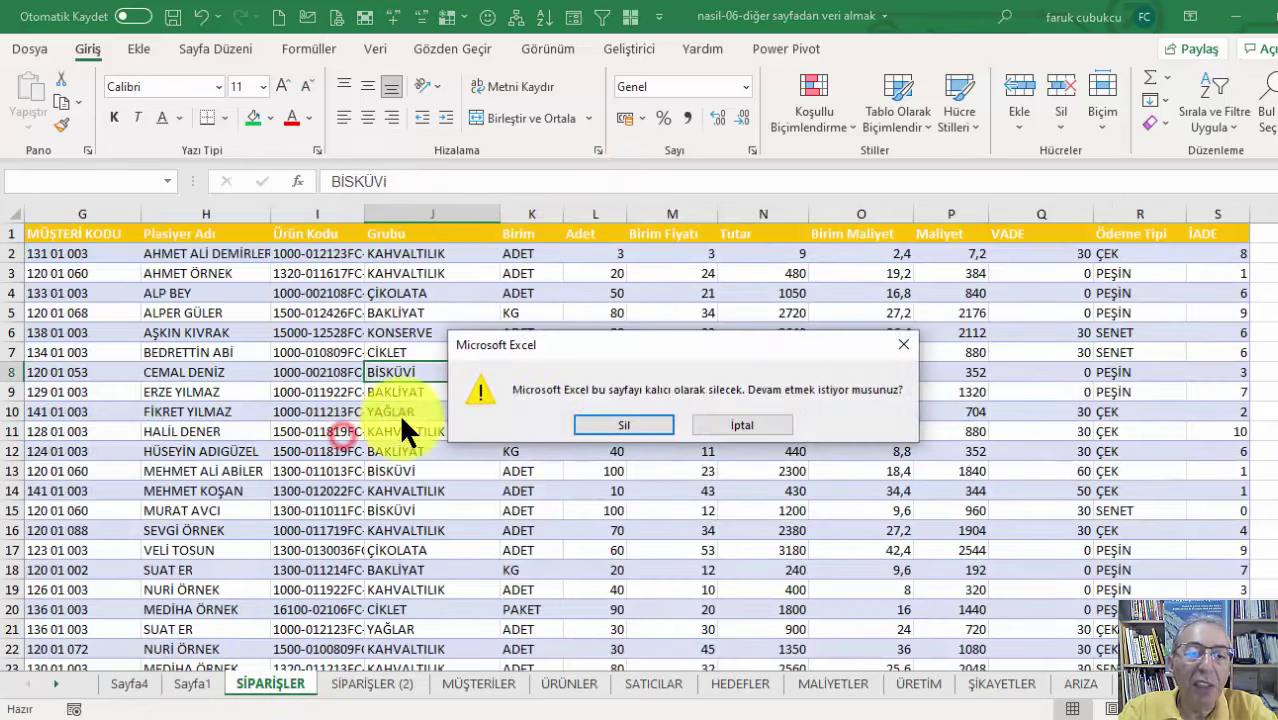
click(600, 422)
click(134, 680)
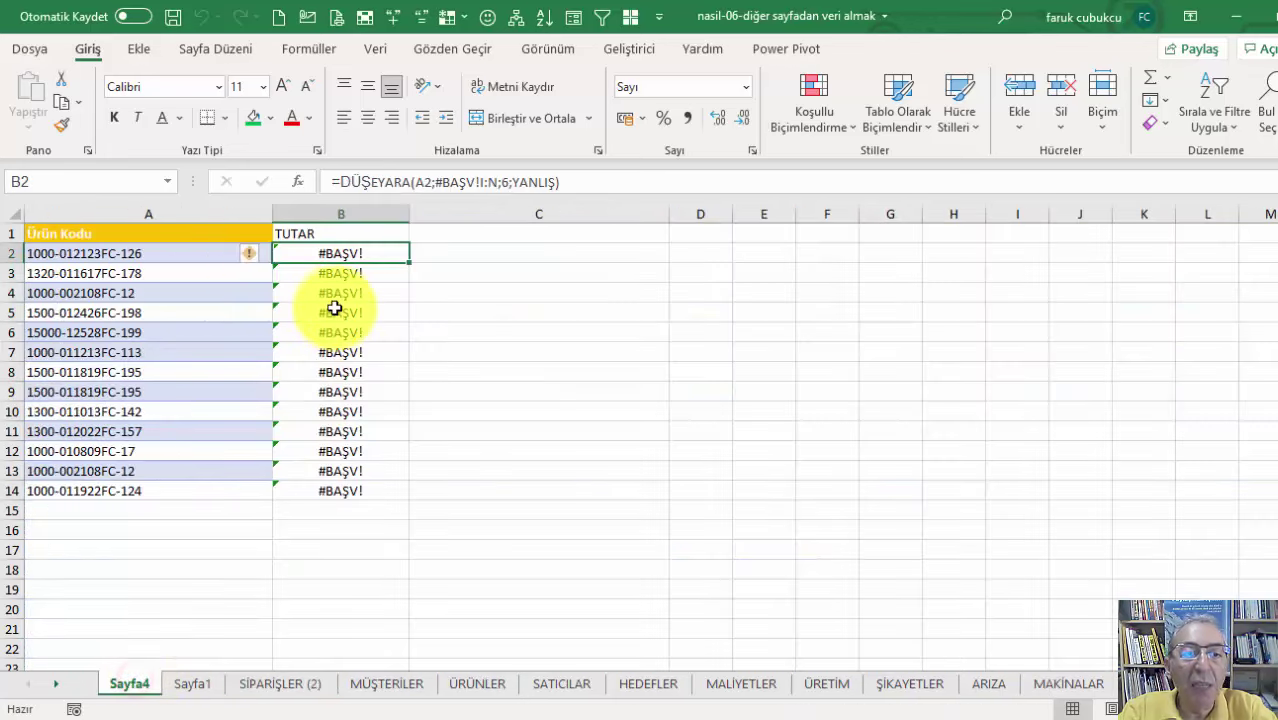